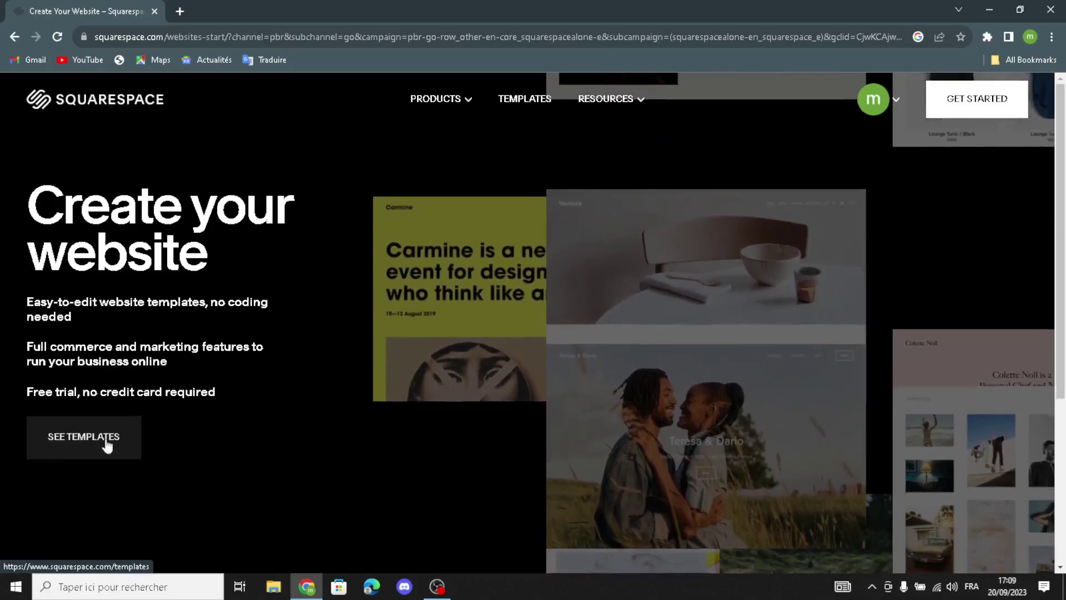
- Open the website templates and filter them by Online Store, Memberships, Courses and Services
click(105, 445)
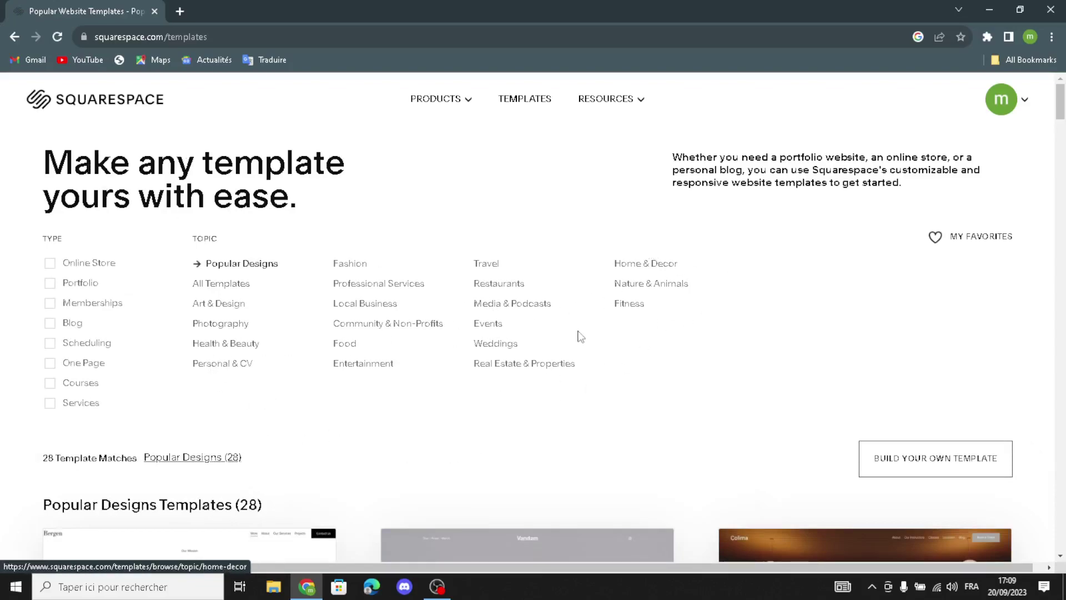
click(50, 266)
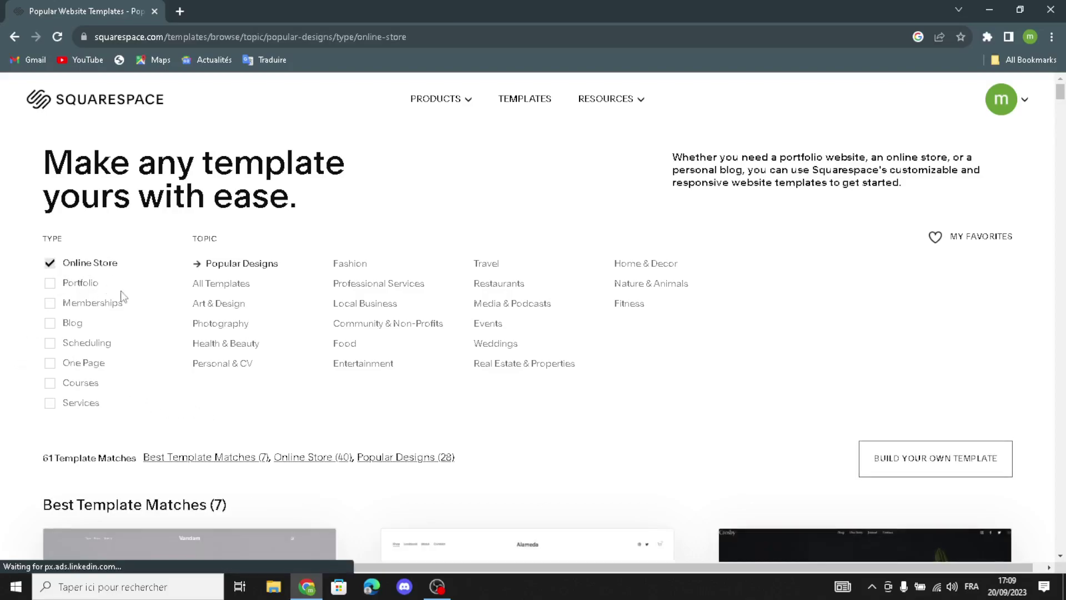
click(50, 304)
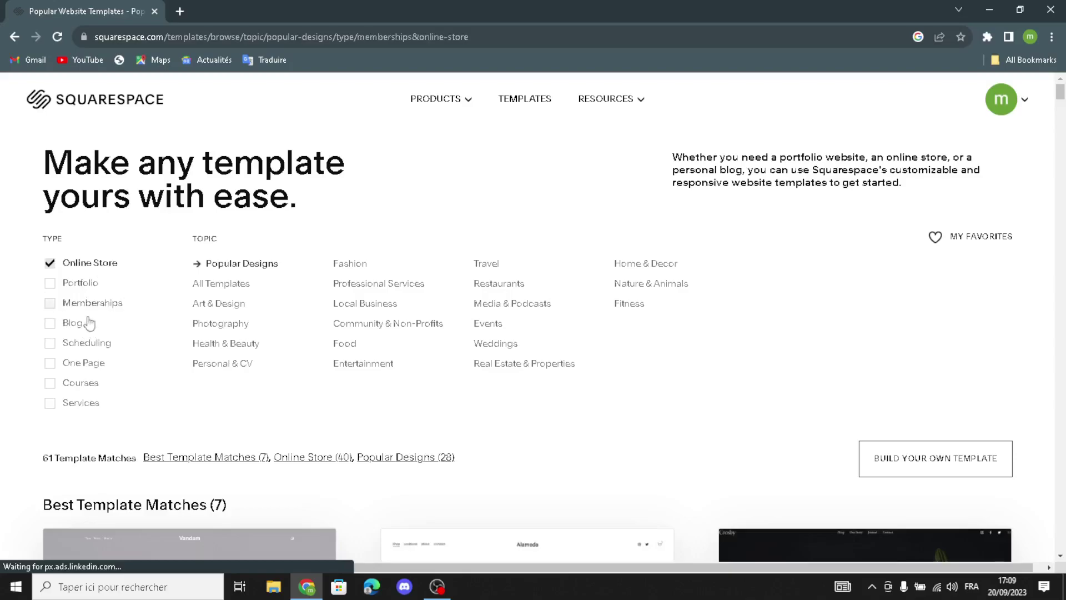
click(50, 383)
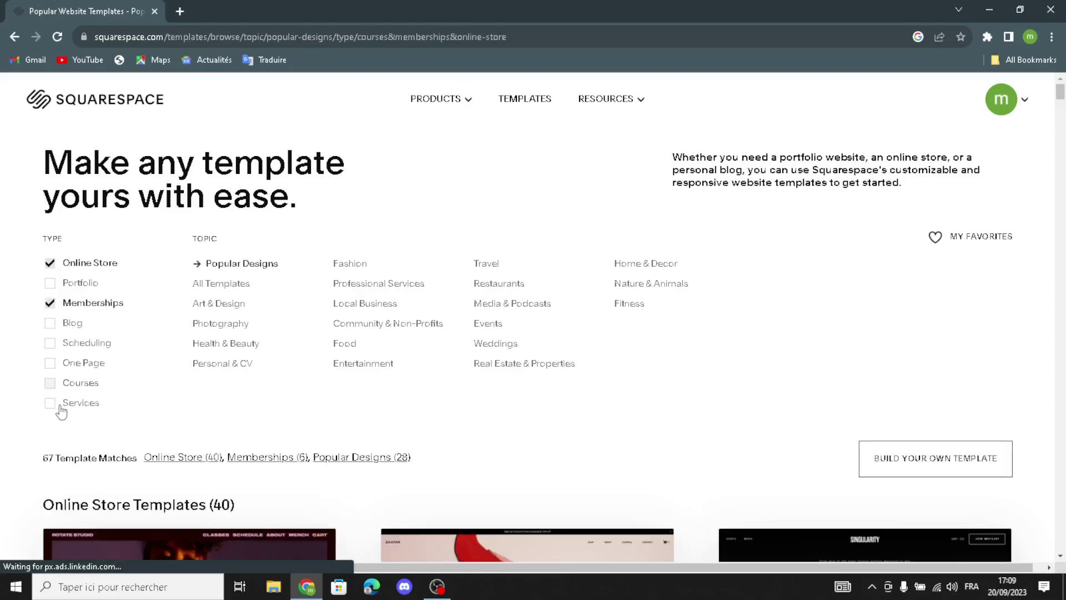
click(50, 403)
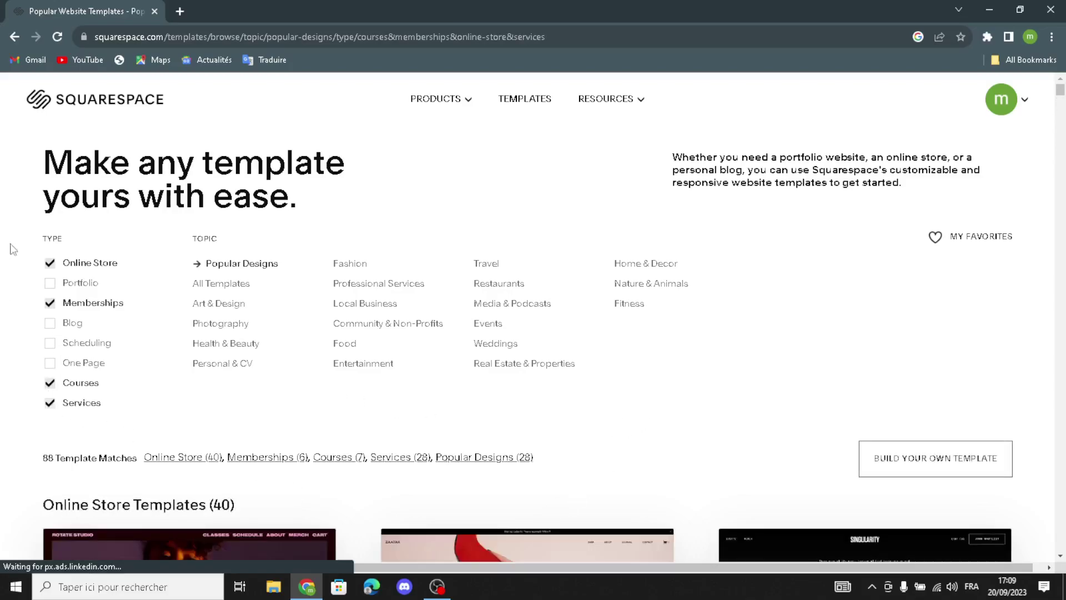
- Browse the matching templates and start building a custom template instead of using a ready-made one
scroll(141, 499, down, 6)
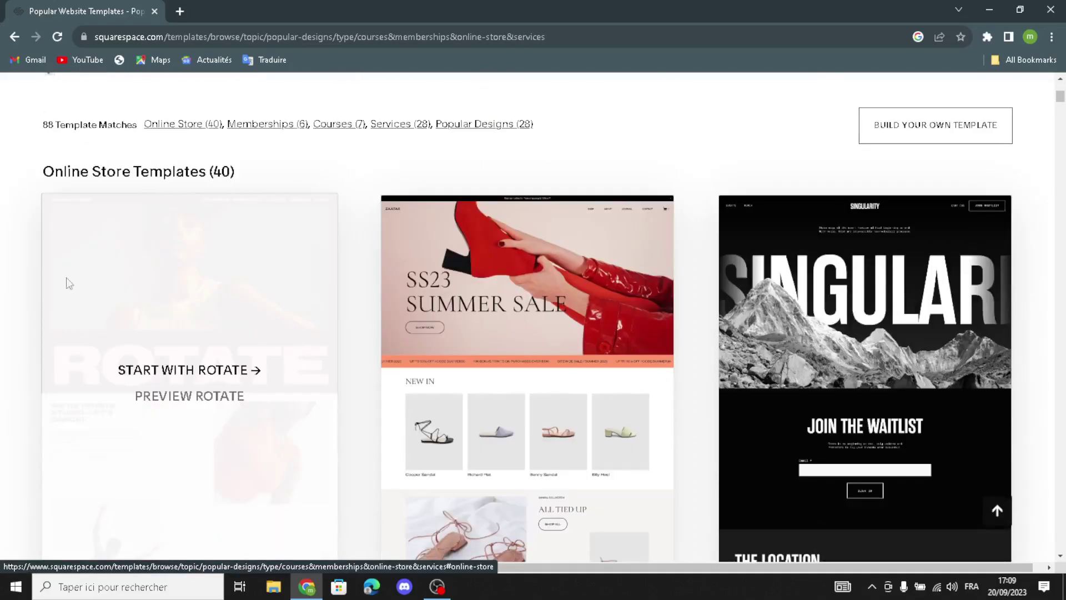
scroll(935, 326, down, 6)
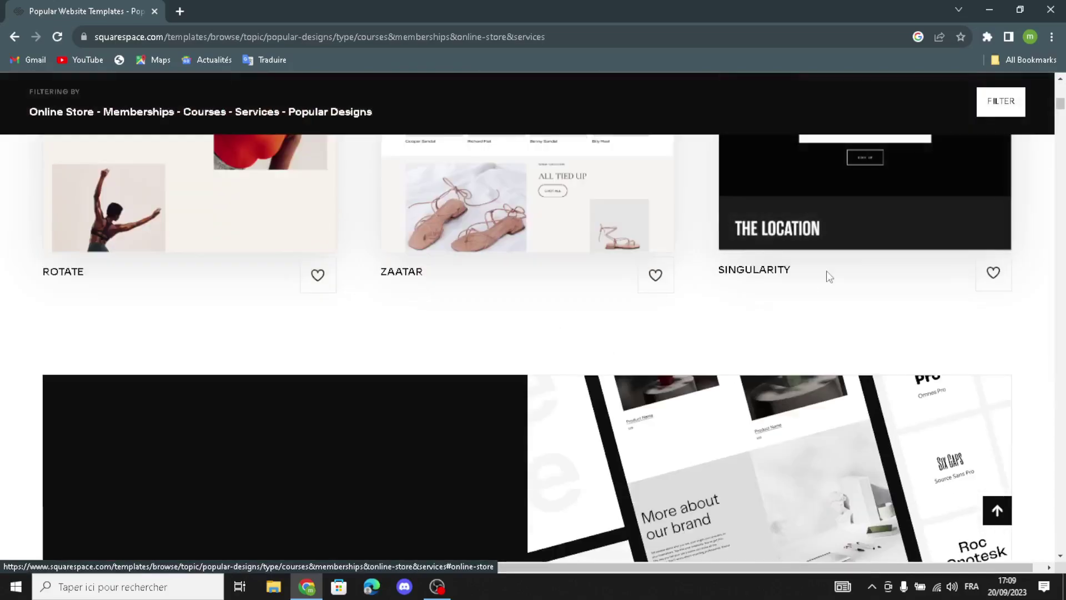
scroll(611, 478, down, 5)
scroll(533, 460, up, 2)
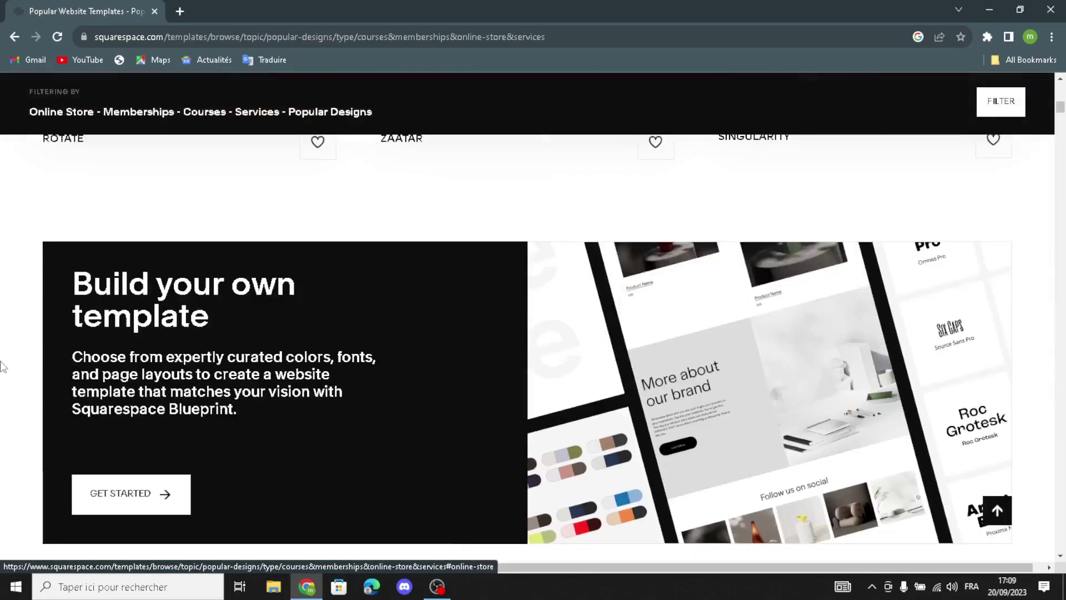
click(156, 507)
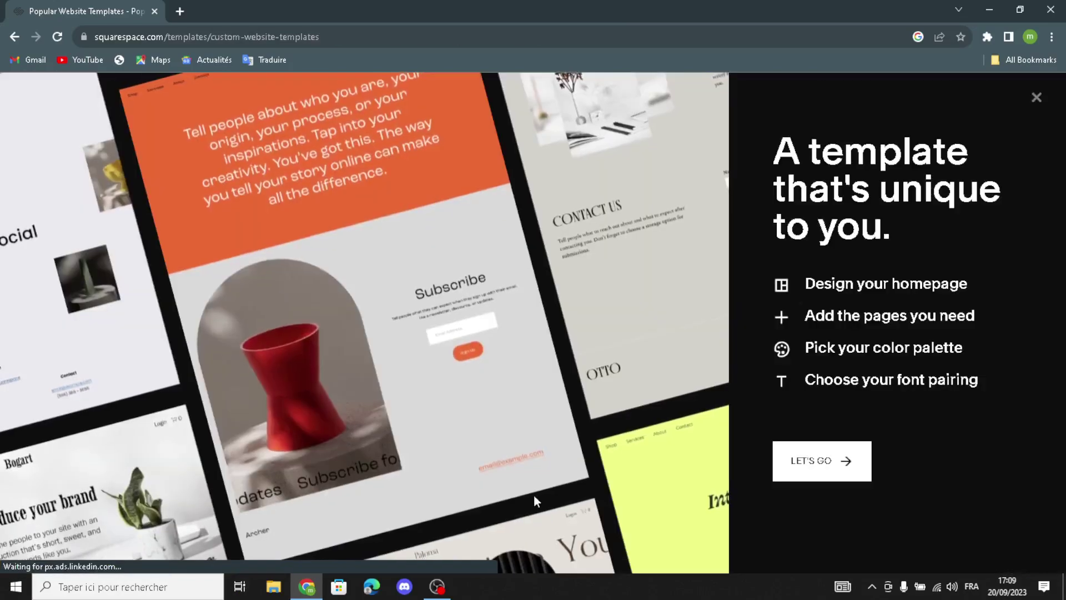
click(811, 459)
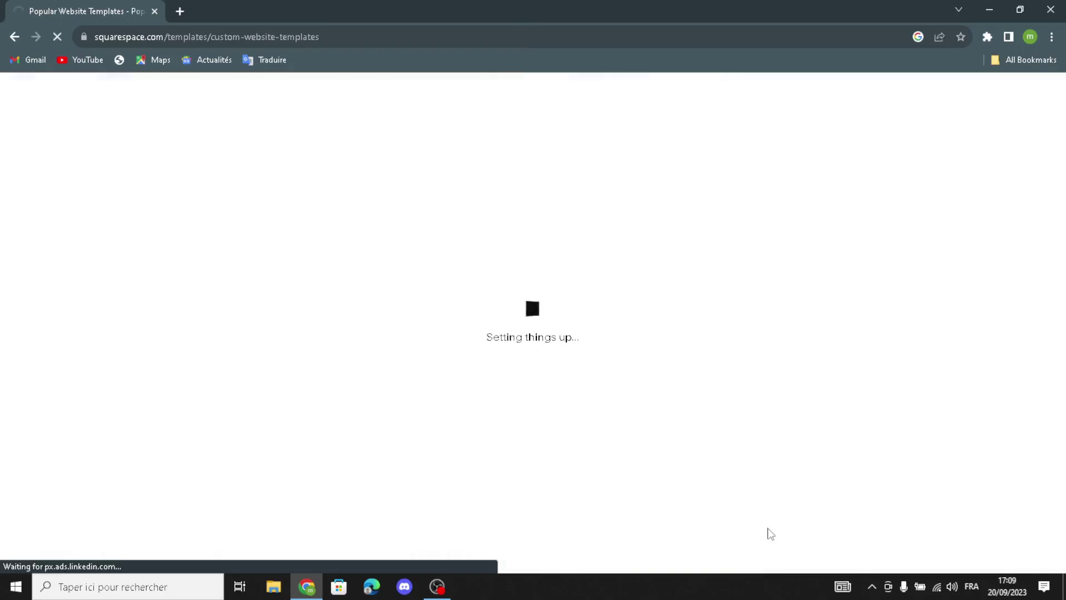
- Name the site PetNest and continue to the homepage setup
click(783, 264)
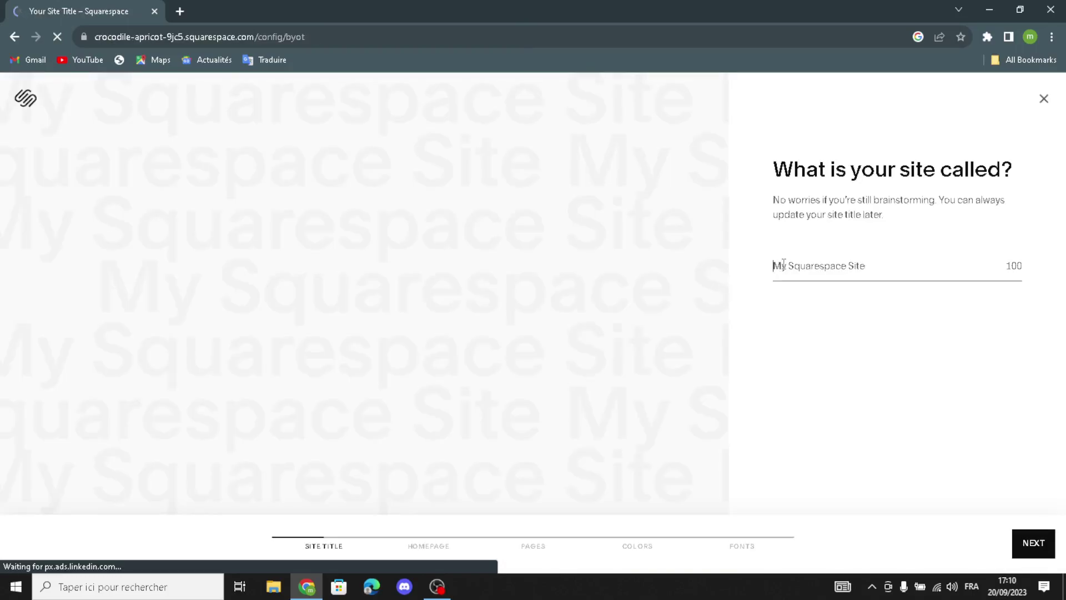
text(PetNest)
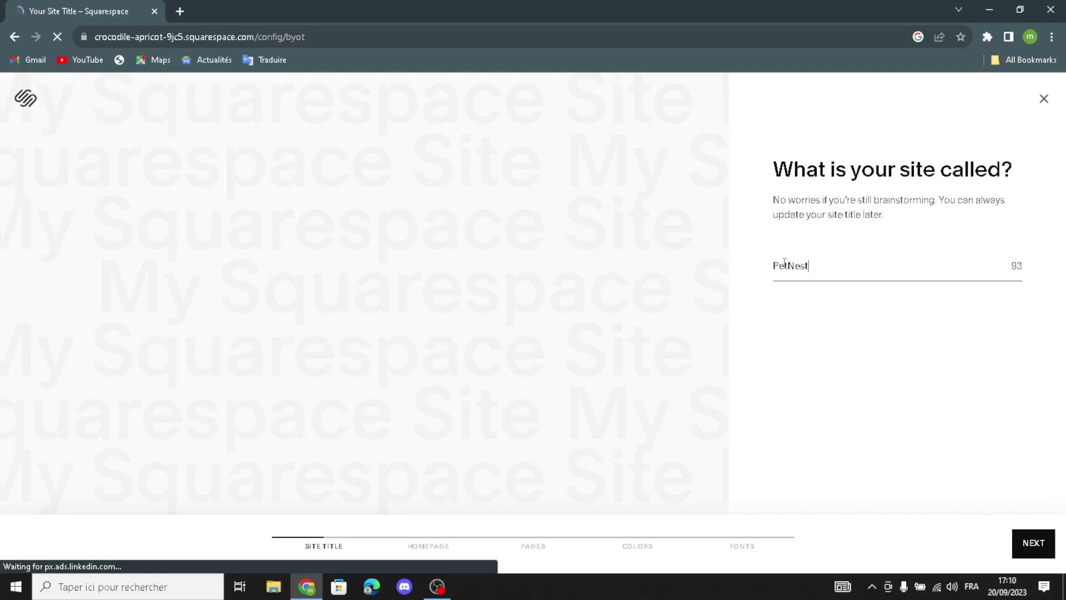
click(1034, 544)
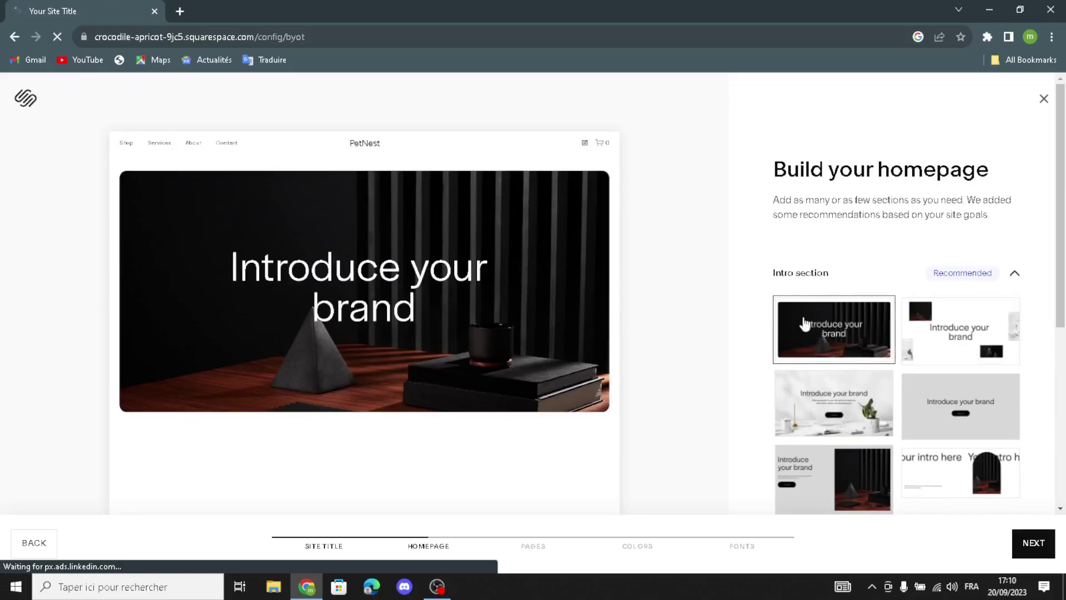
- Add the plain grey intro with a button and the "Shop our product" section with the arched image to the homepage
click(958, 418)
scroll(902, 456, down, 2)
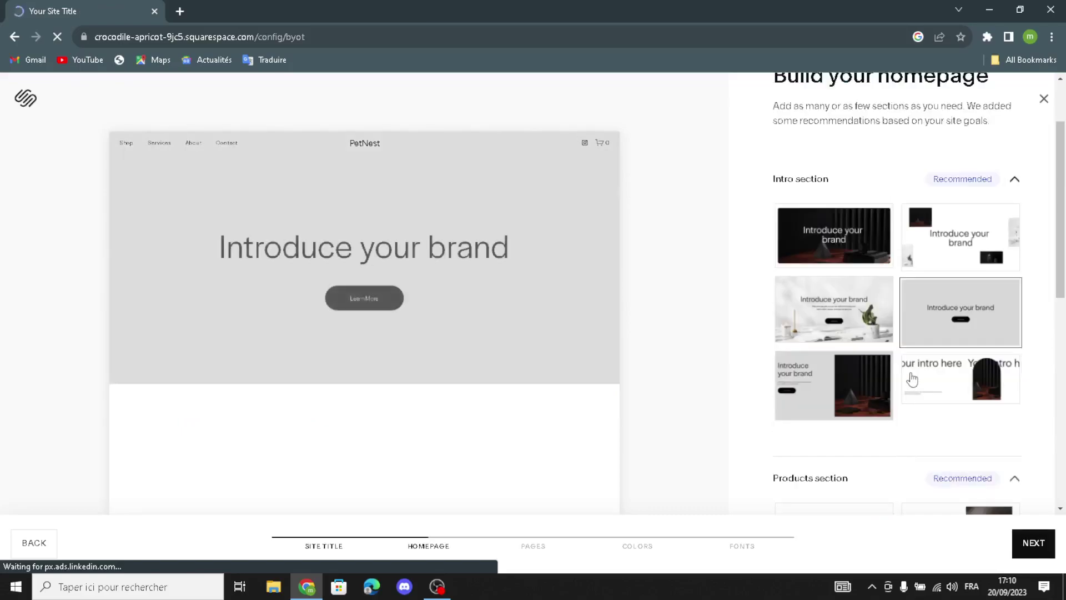
scroll(907, 440, down, 4)
scroll(805, 333, down, 1)
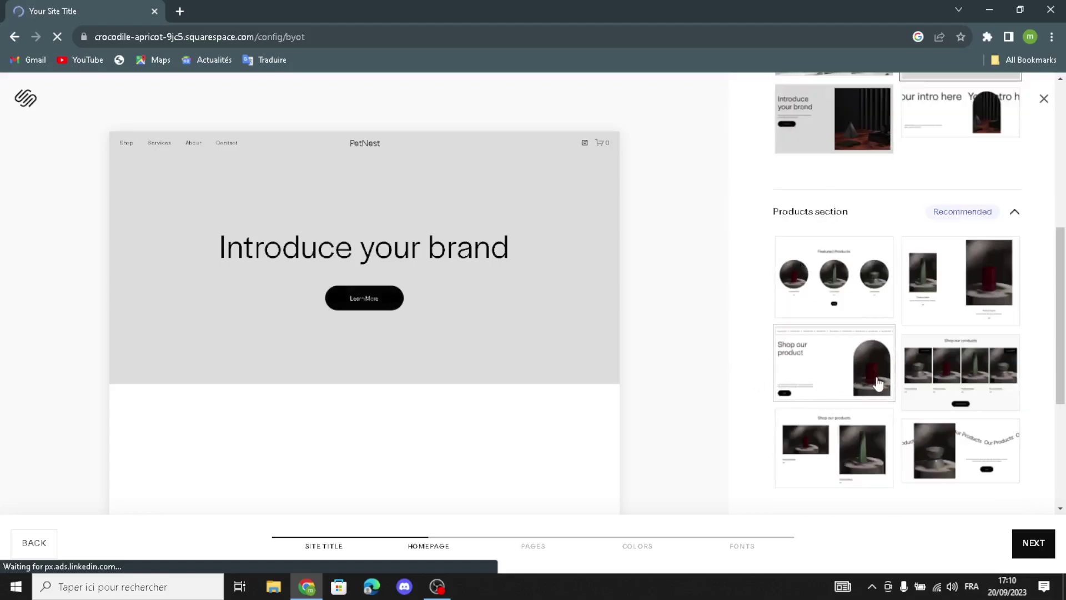
click(863, 391)
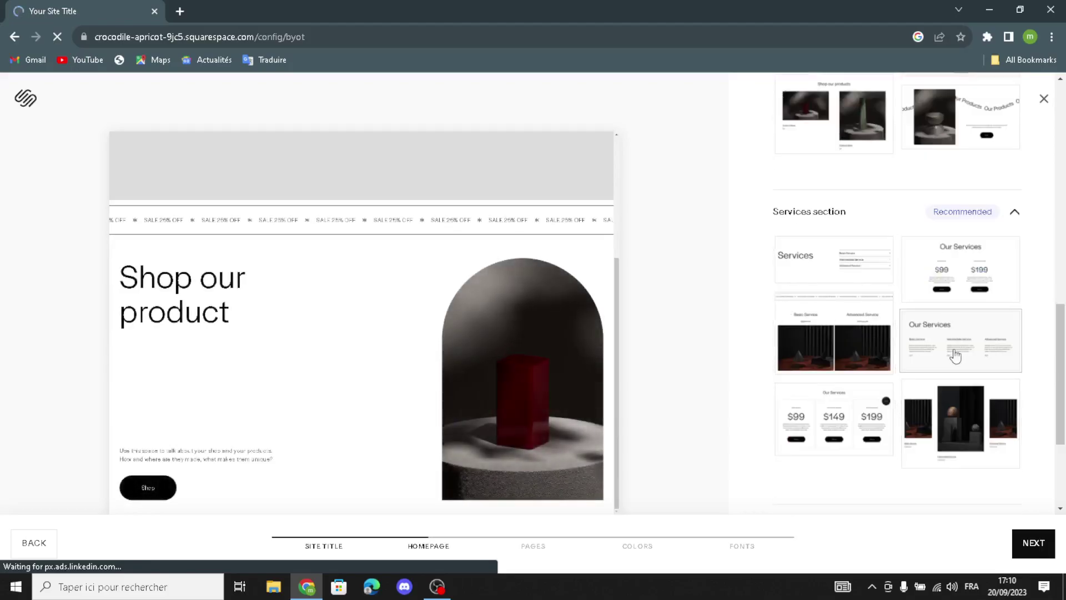
- Add homepage sections: three-column "Our Services" without prices, centred about text on grey, and the text-only "Follow us on social" layout with an icon
click(954, 348)
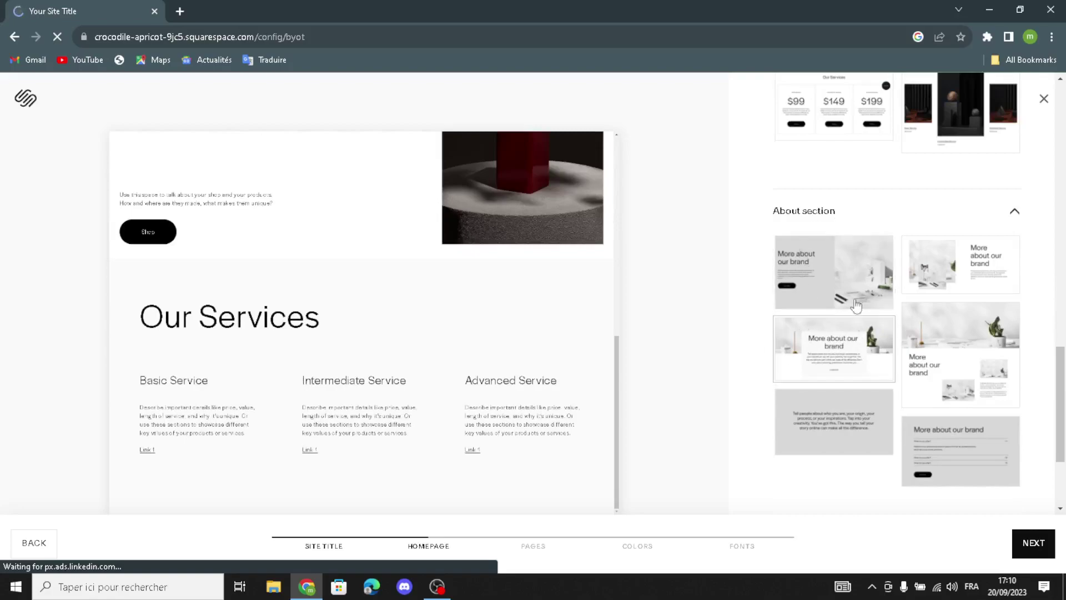
click(860, 448)
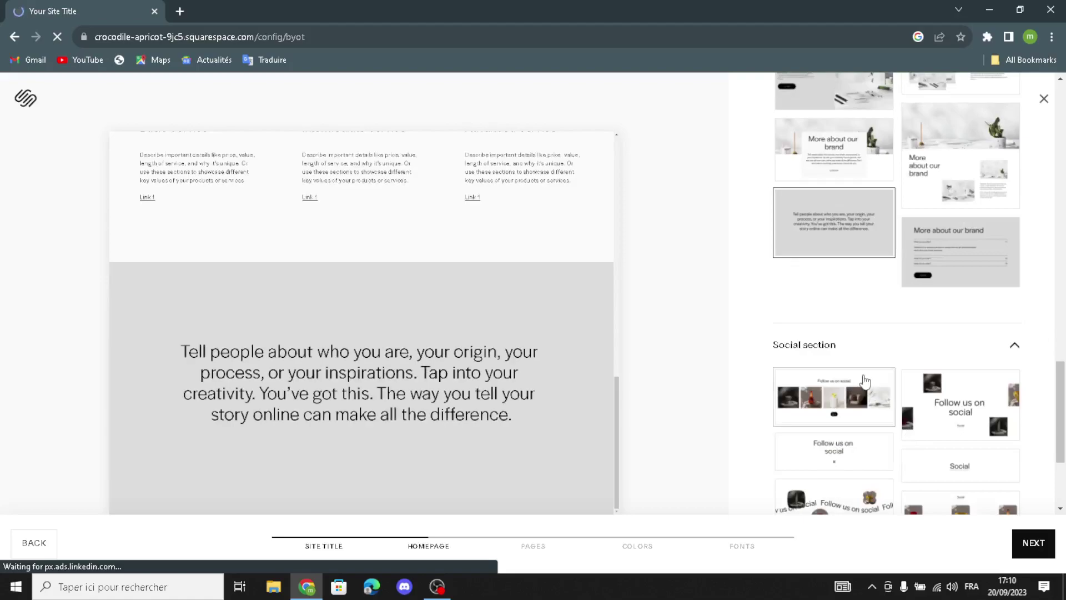
click(836, 276)
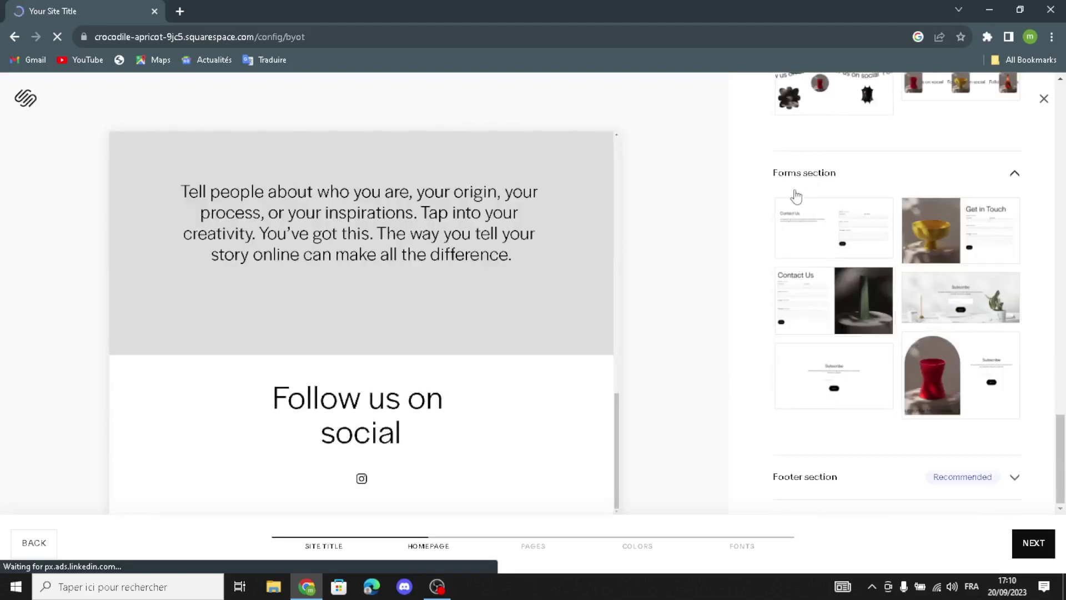
- Add the Location, Hours and Contact footer and the "Contact Us" form with the green vase image, completing the homepage layout
click(831, 384)
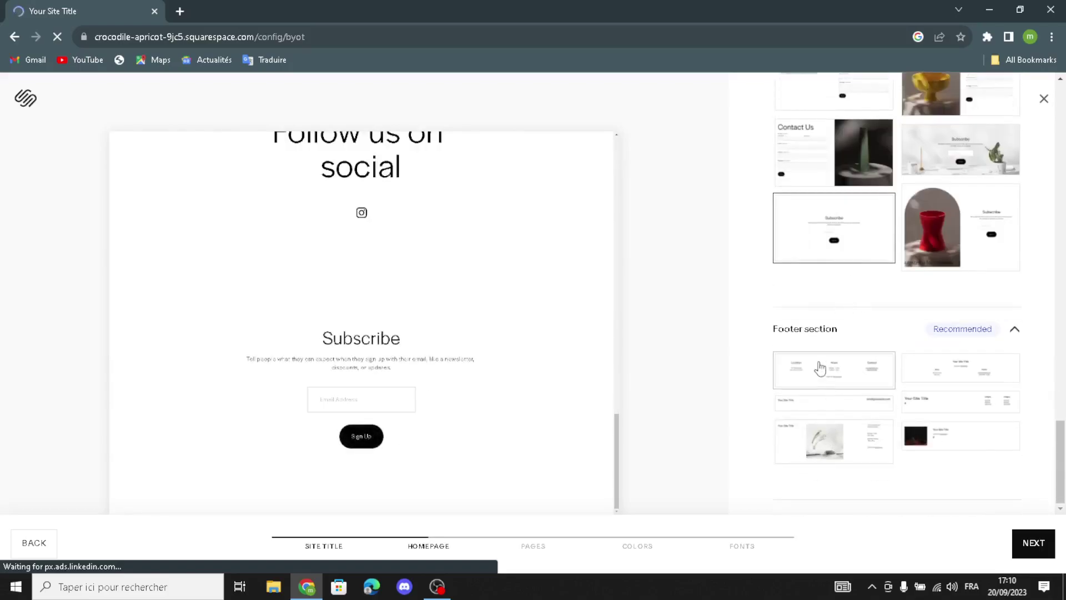
click(828, 378)
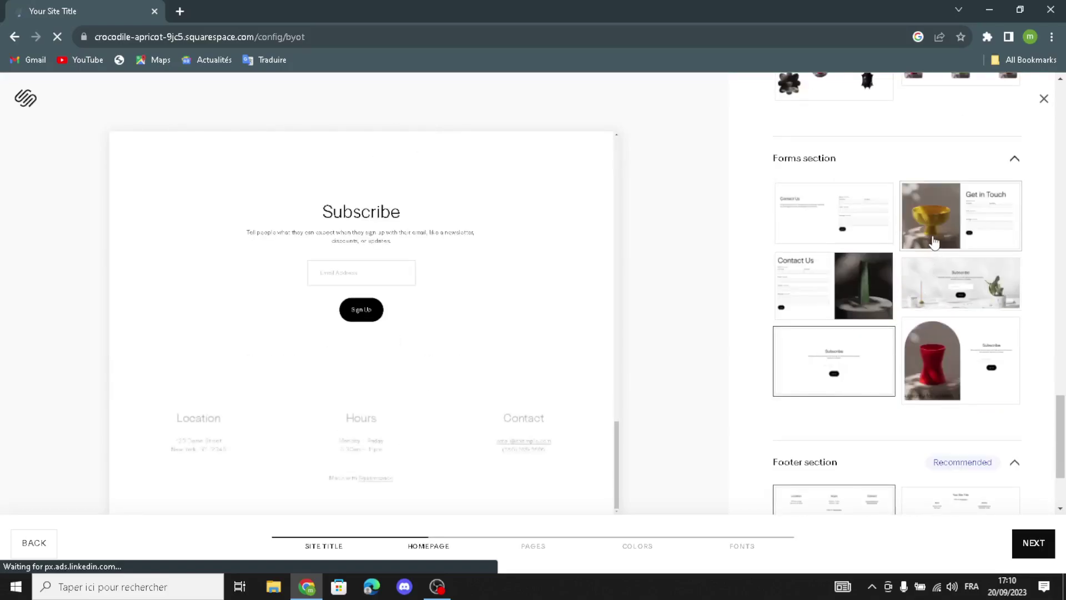
click(882, 257)
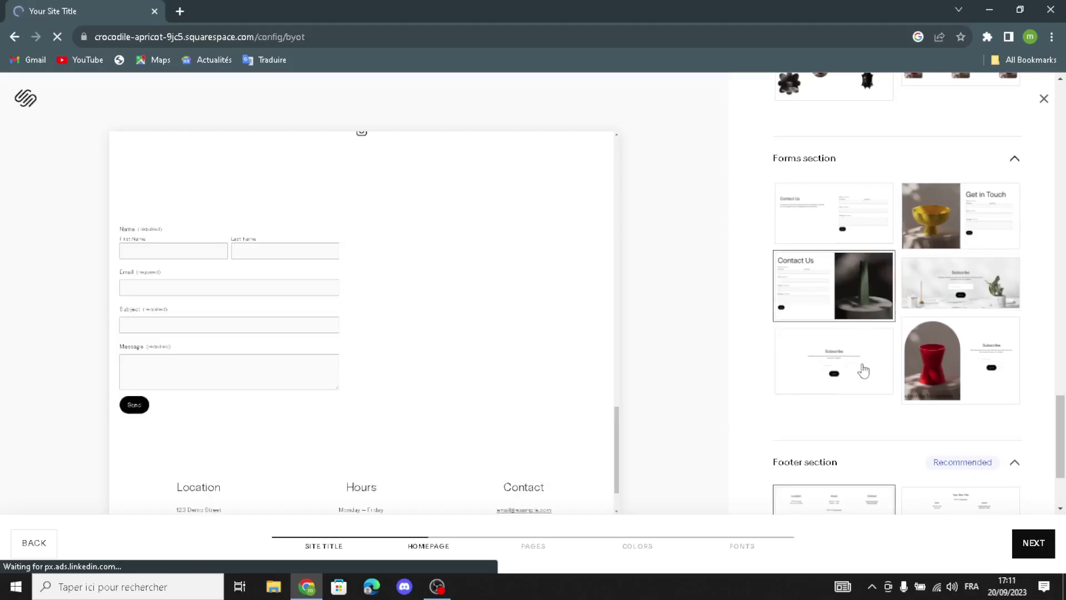
scroll(971, 427, down, 1)
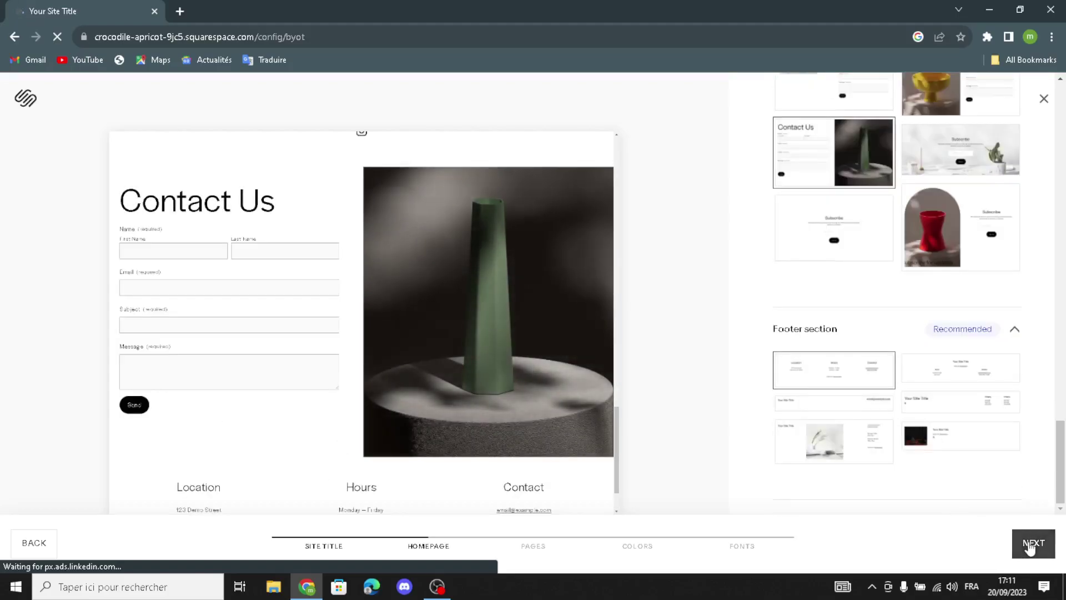
click(1005, 557)
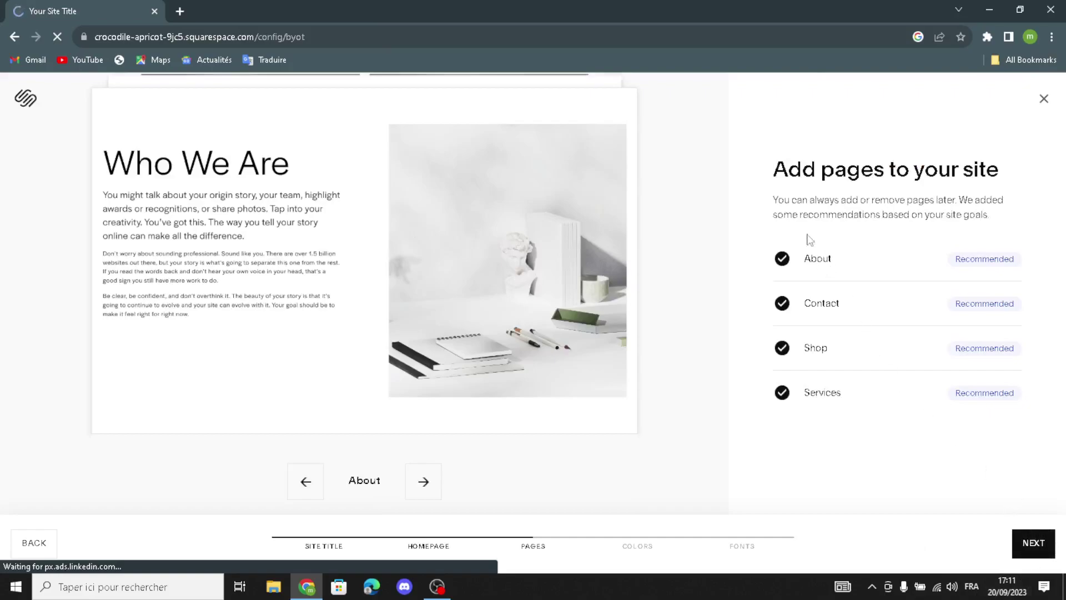
- Keep the recommended About, Contact, Shop and Services pages and apply the monochromatic grey, navy and black color palette
click(1034, 547)
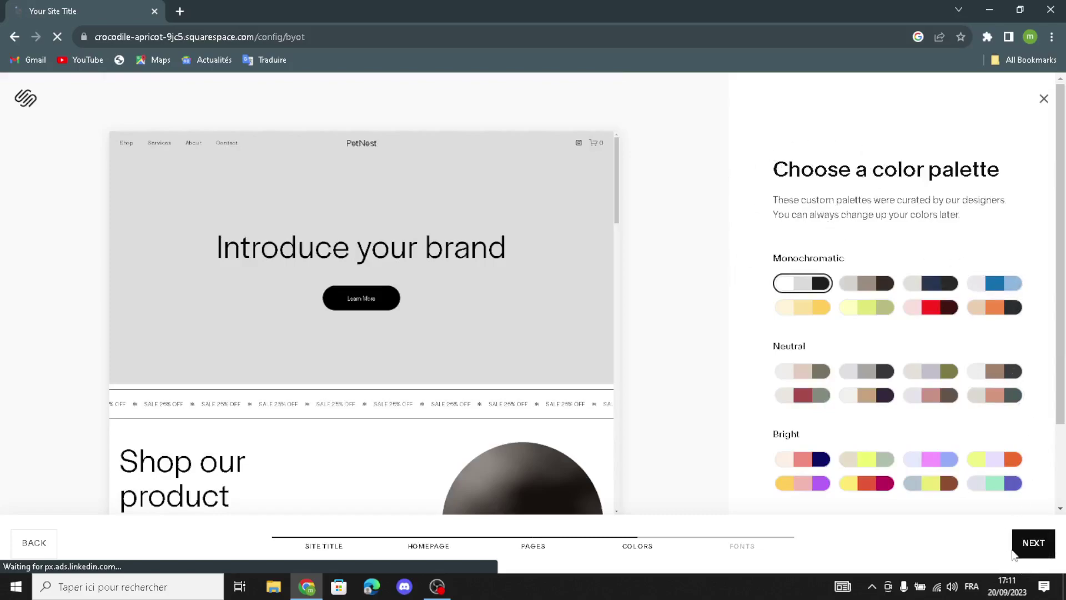
click(943, 283)
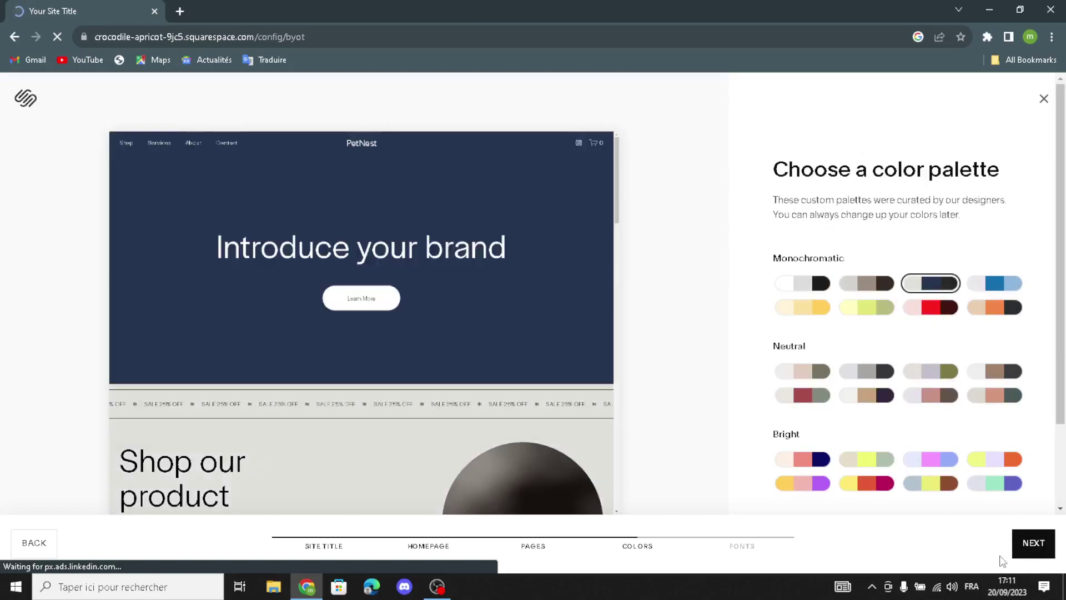
click(1037, 547)
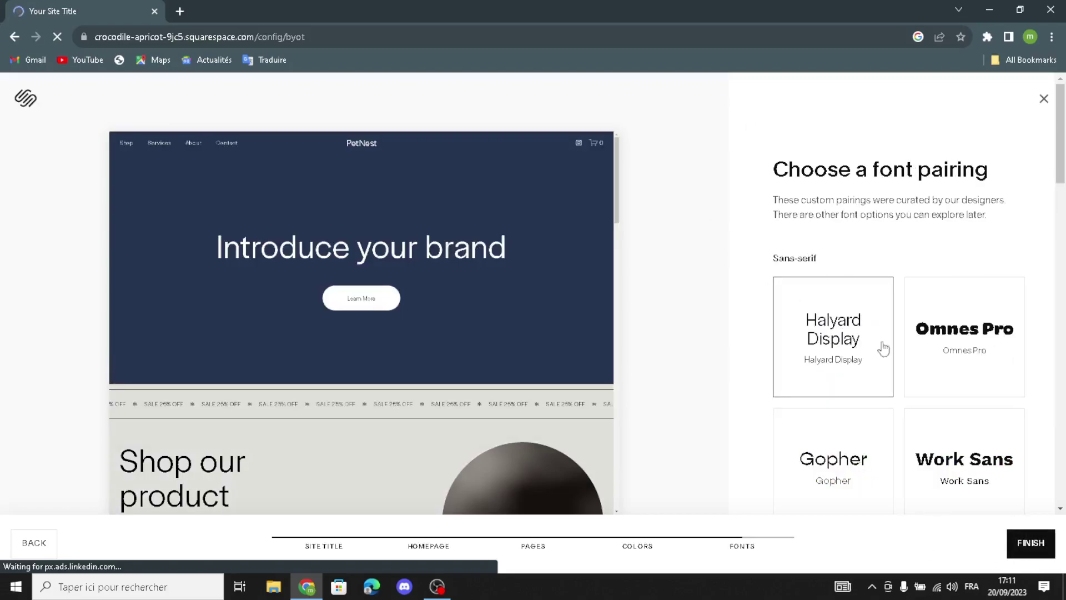
- Choose the Work Sans font pairing, finish the template setup and skip the AI-generated homepage text
scroll(952, 435, down, 1)
click(956, 439)
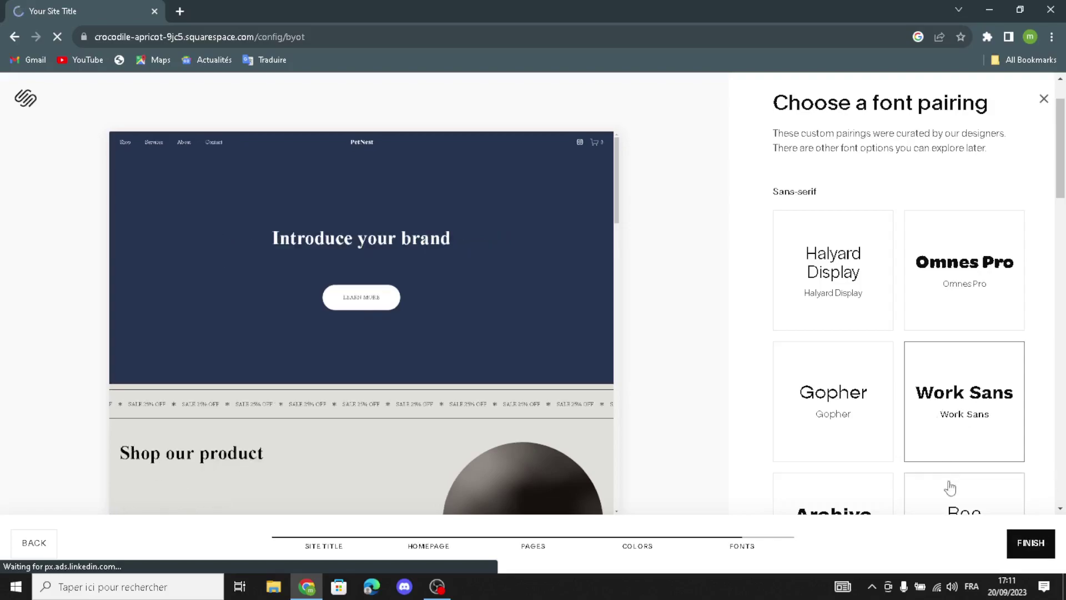
click(1015, 542)
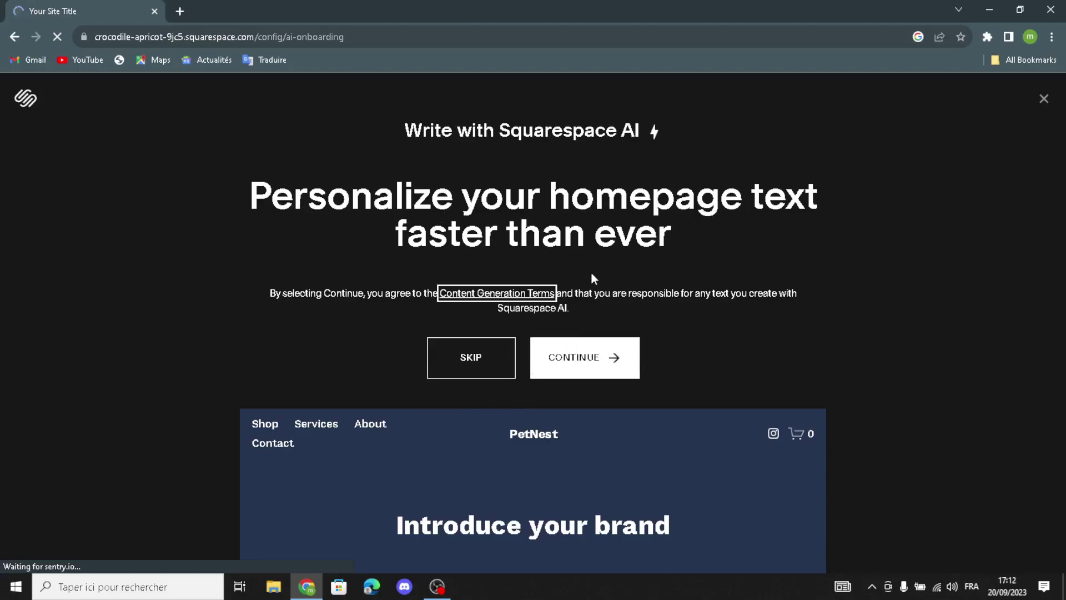
click(476, 364)
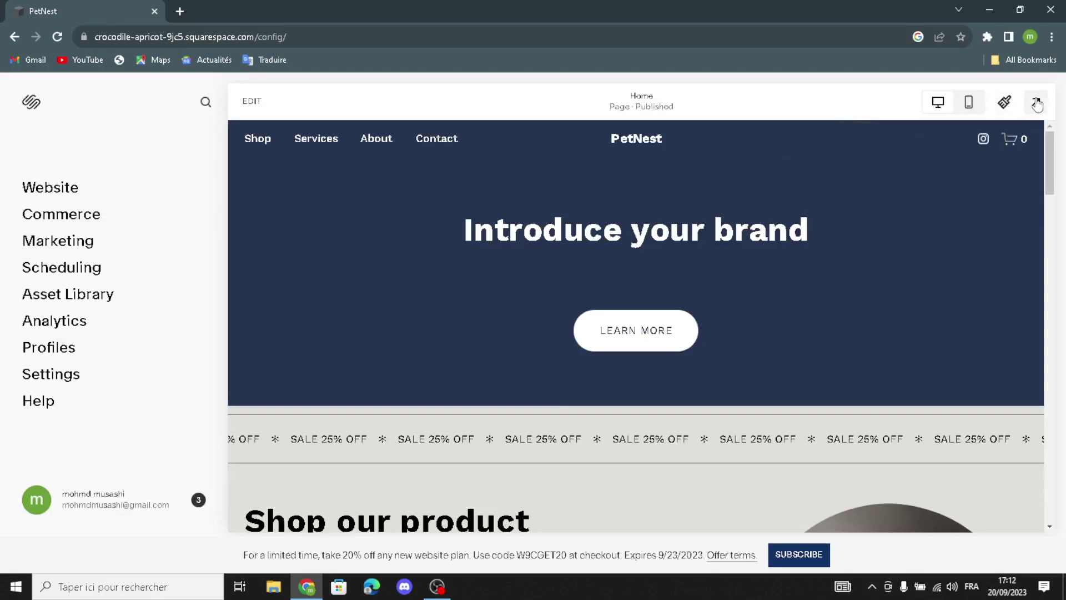
- Review the homepage in desktop and mobile view, ending in desktop view
scroll(784, 359, down, 7)
scroll(784, 359, up, 7)
click(968, 105)
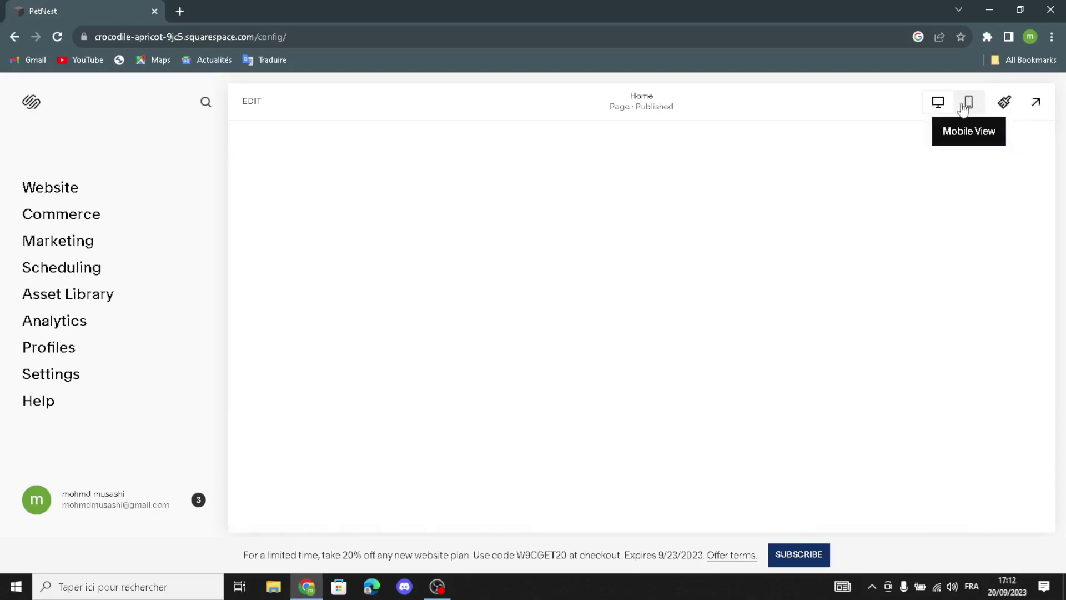
scroll(729, 357, up, 1)
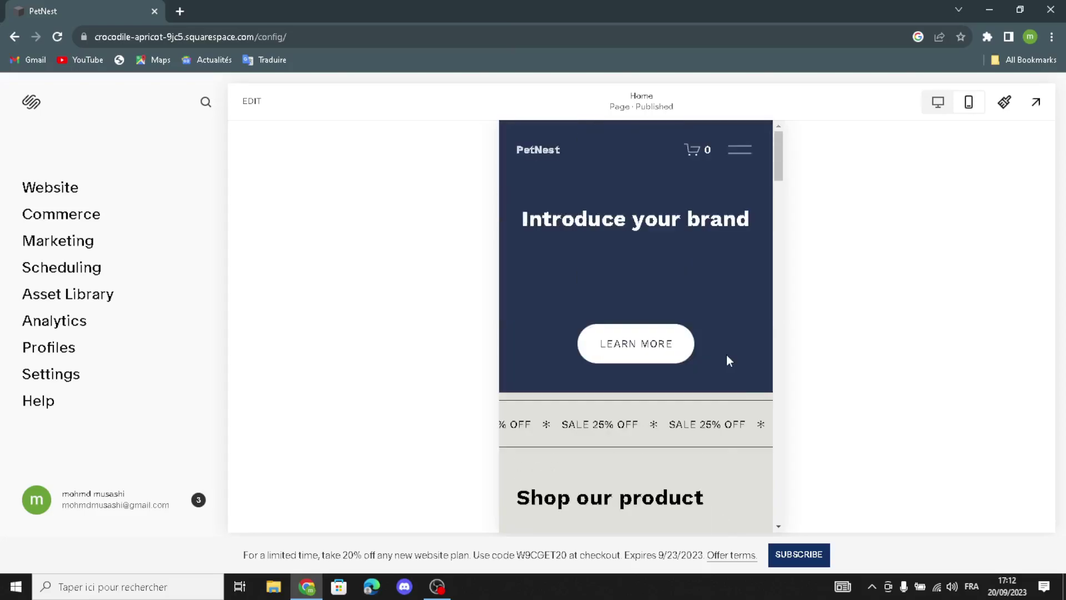
click(938, 102)
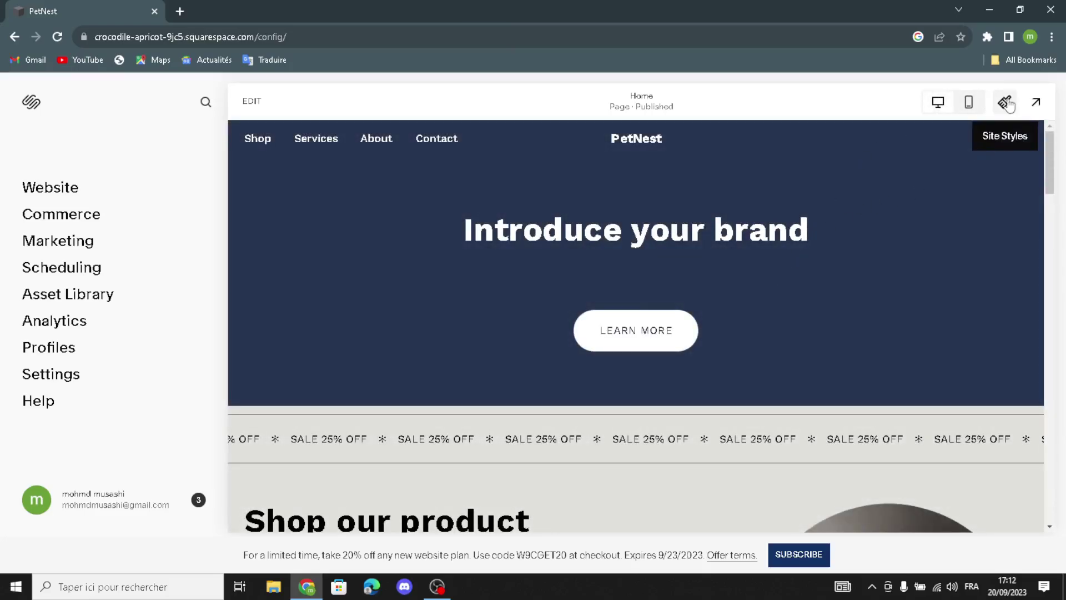
- Review the site-wide font settings in Site Styles, including the font pack, base size and global text styles
click(1007, 103)
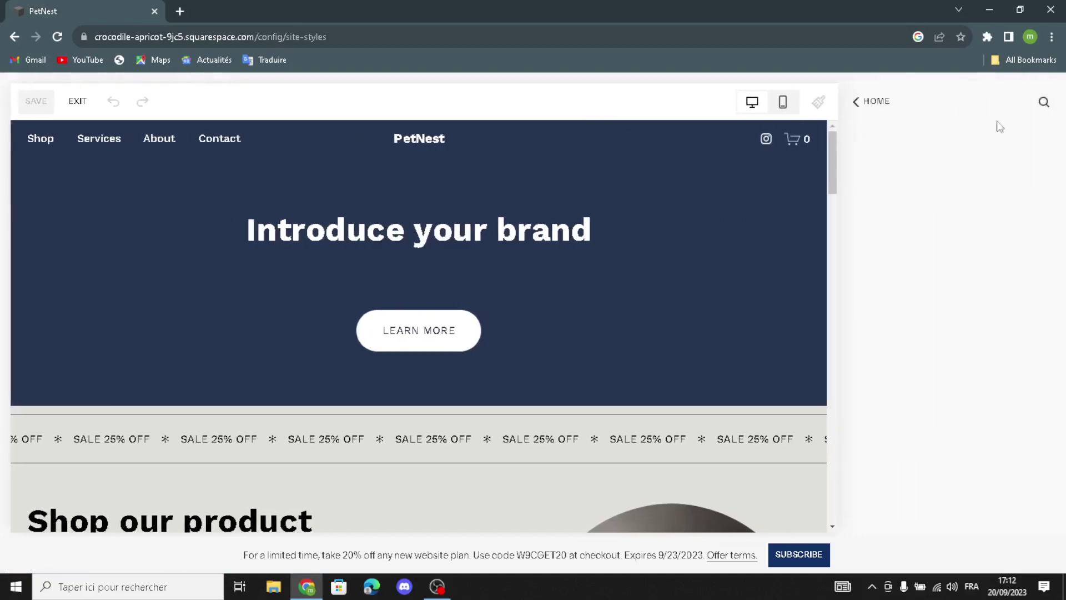
click(883, 213)
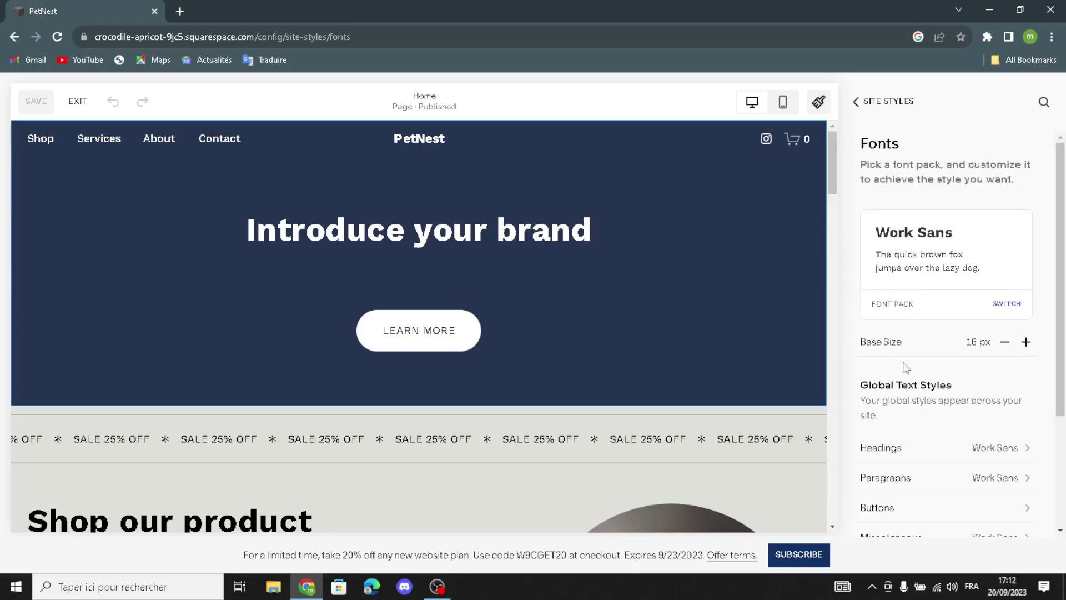
scroll(933, 447, down, 2)
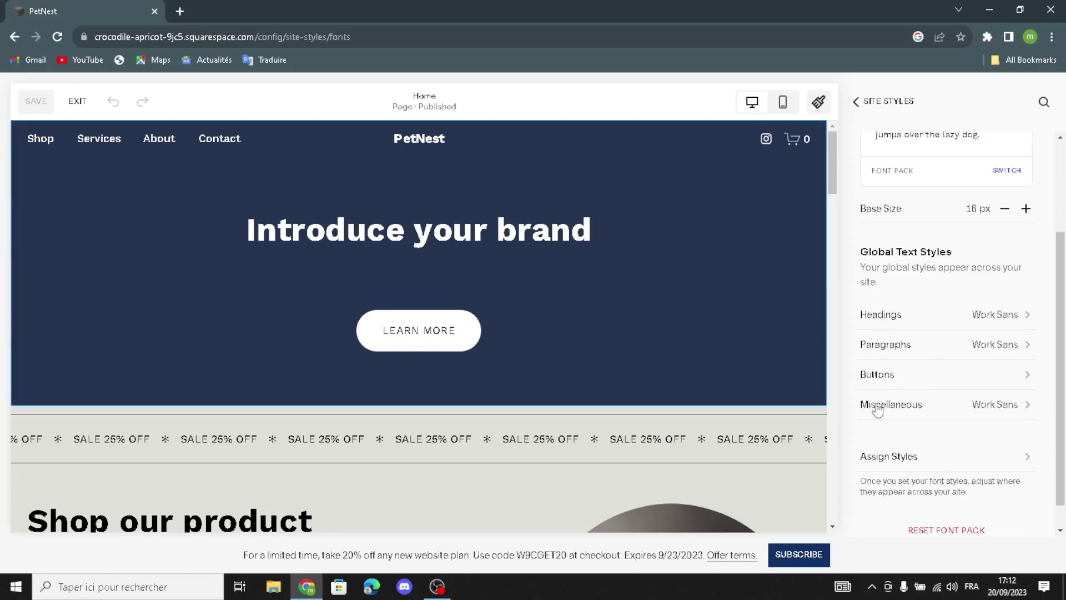
scroll(885, 427, down, 1)
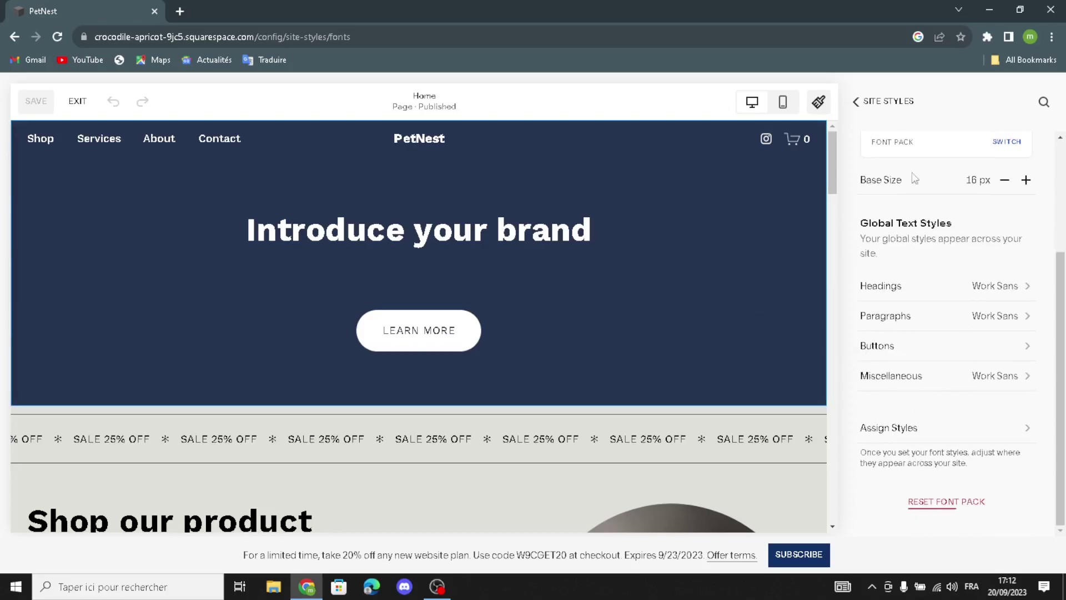
click(860, 102)
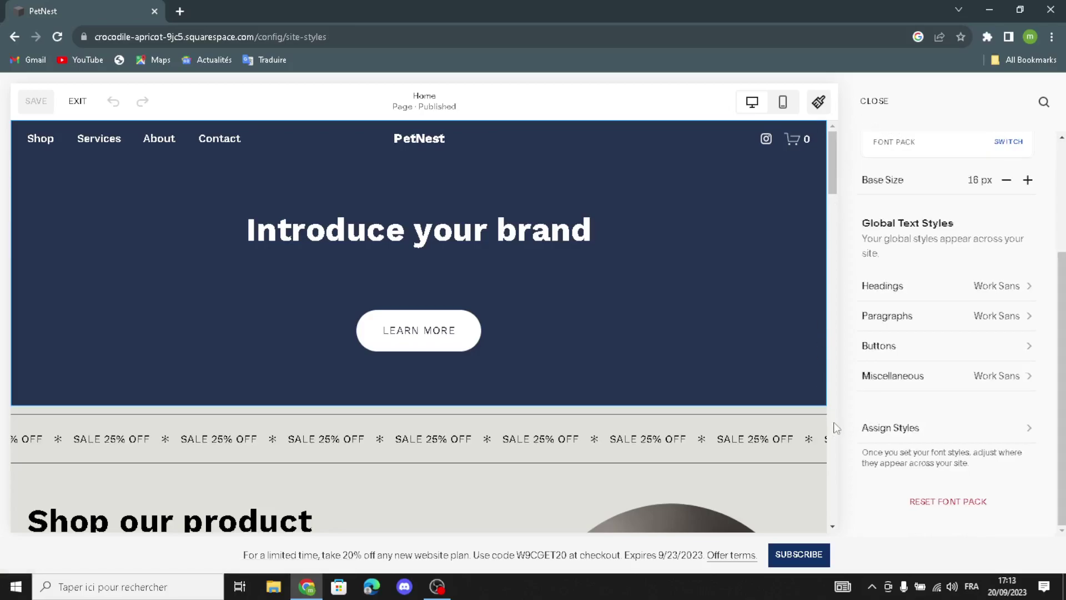
- Examine the site's color palette and the Bright 2 theme's header, sitewide and text color settings
click(878, 240)
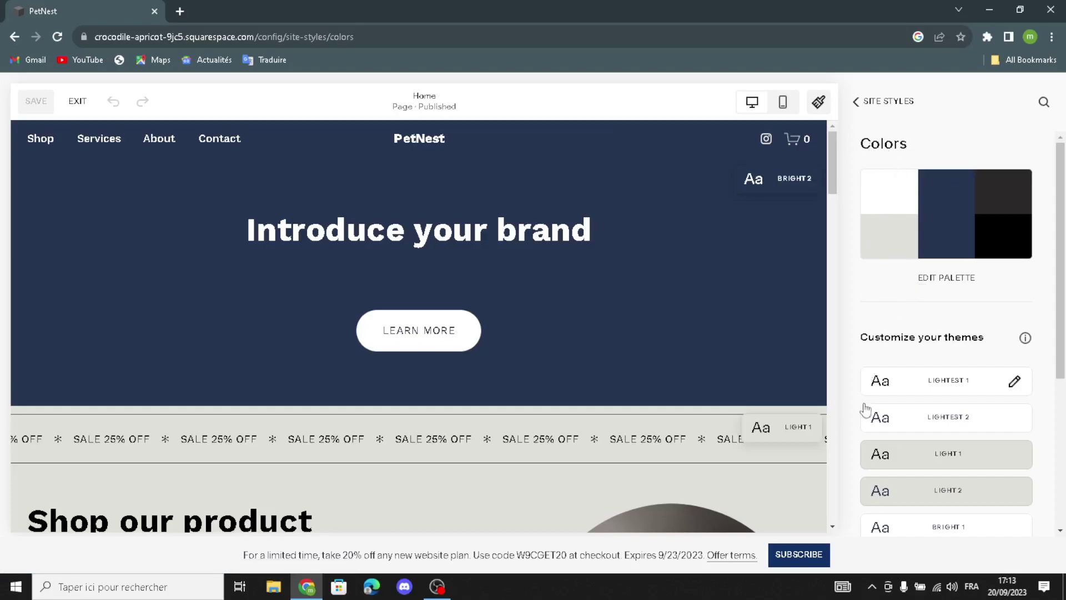
scroll(944, 422, down, 5)
click(933, 329)
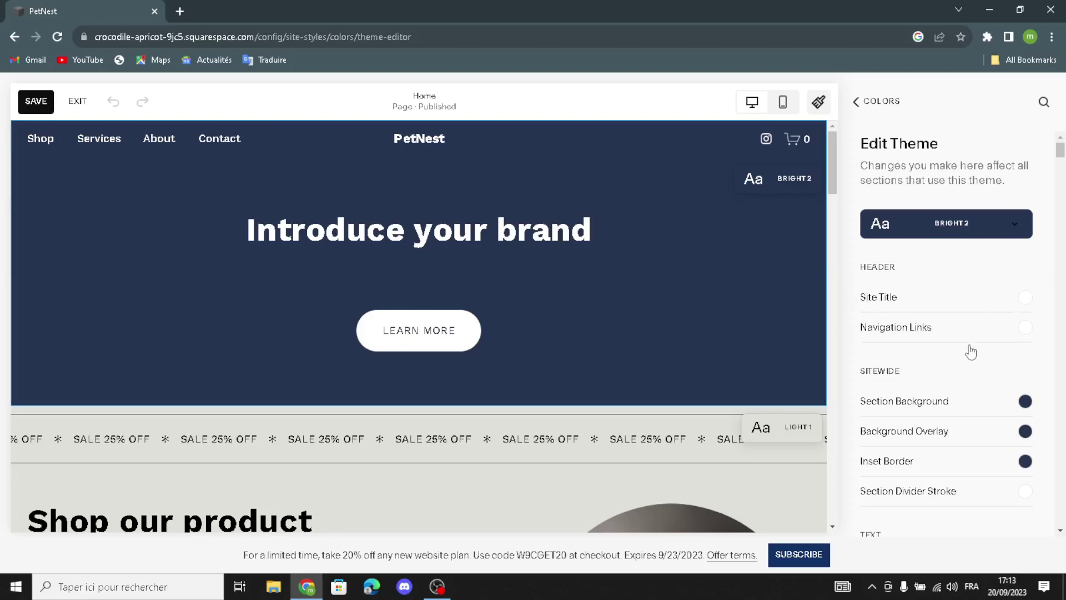
scroll(883, 420, down, 2)
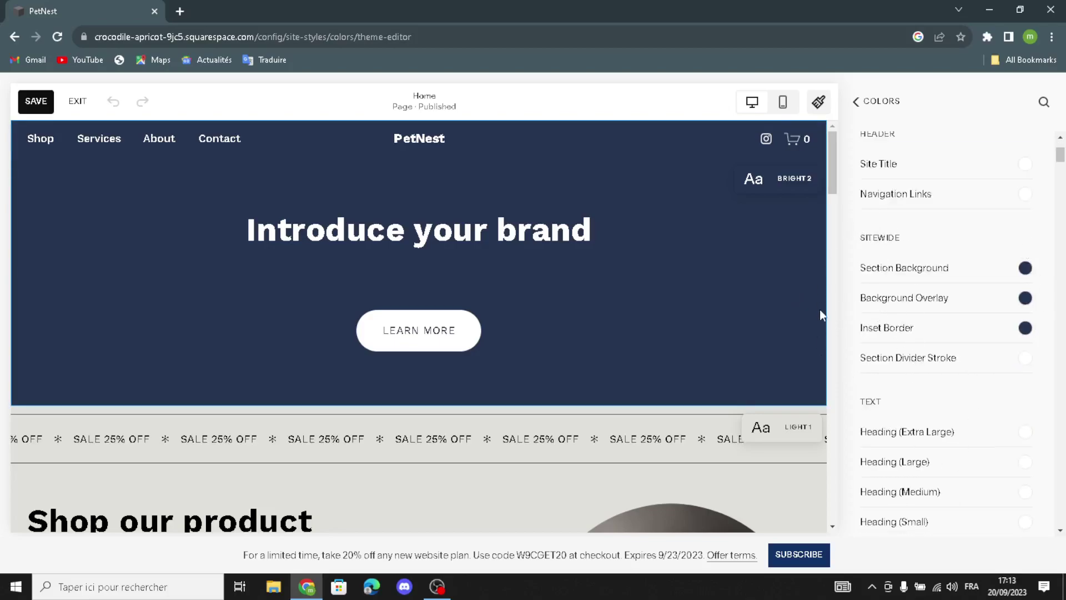
scroll(889, 367, down, 1)
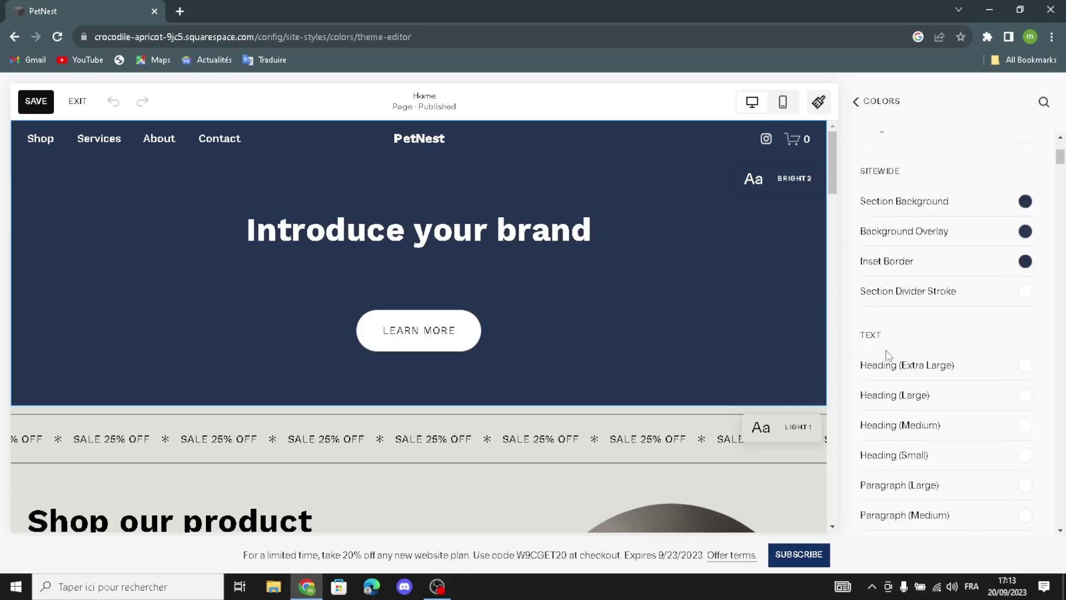
scroll(911, 392, down, 3)
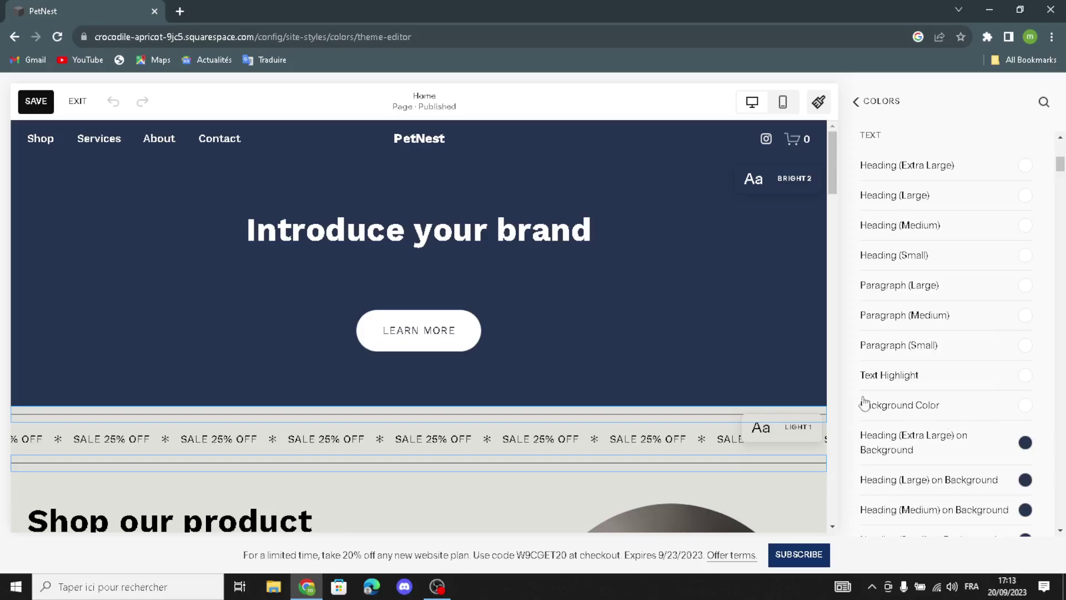
click(859, 102)
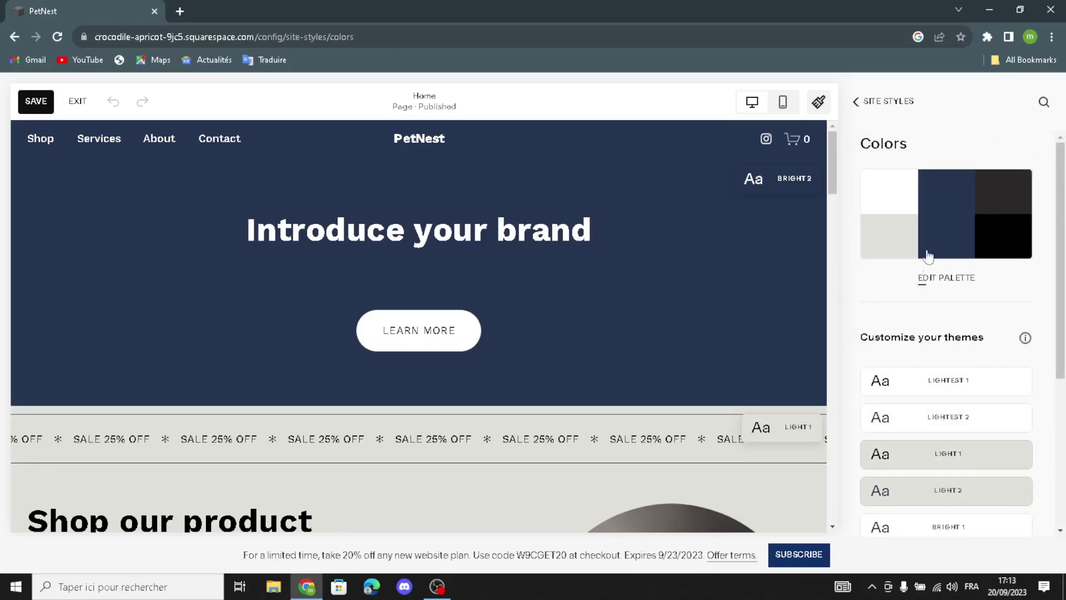
click(856, 102)
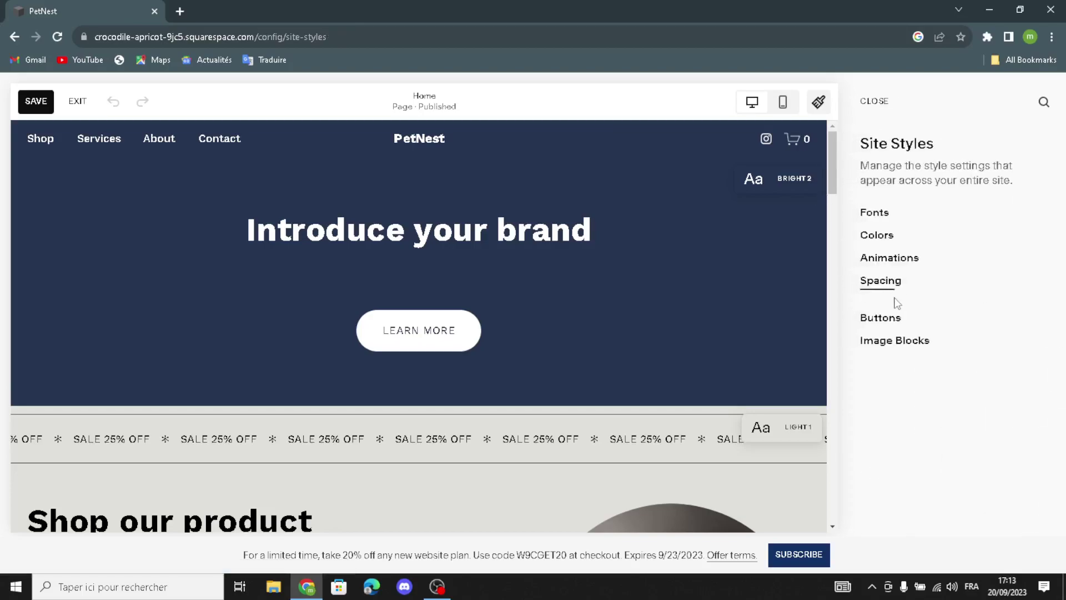
- Try the None, Fade, Scale, Slide and Clip site animations, and set the animation style to Flex
click(881, 259)
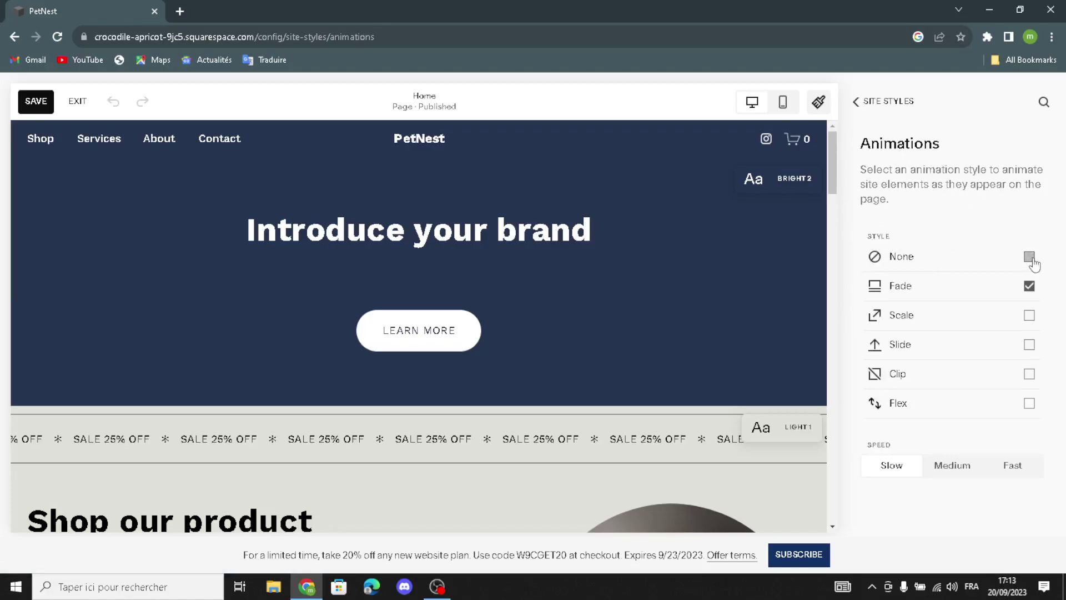
click(1029, 293)
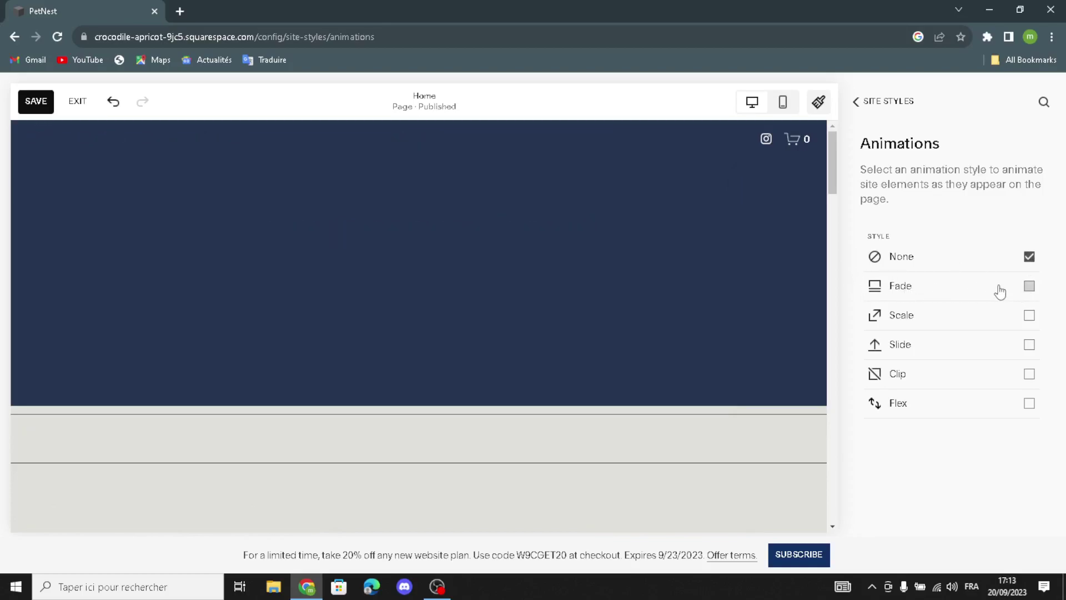
click(1029, 289)
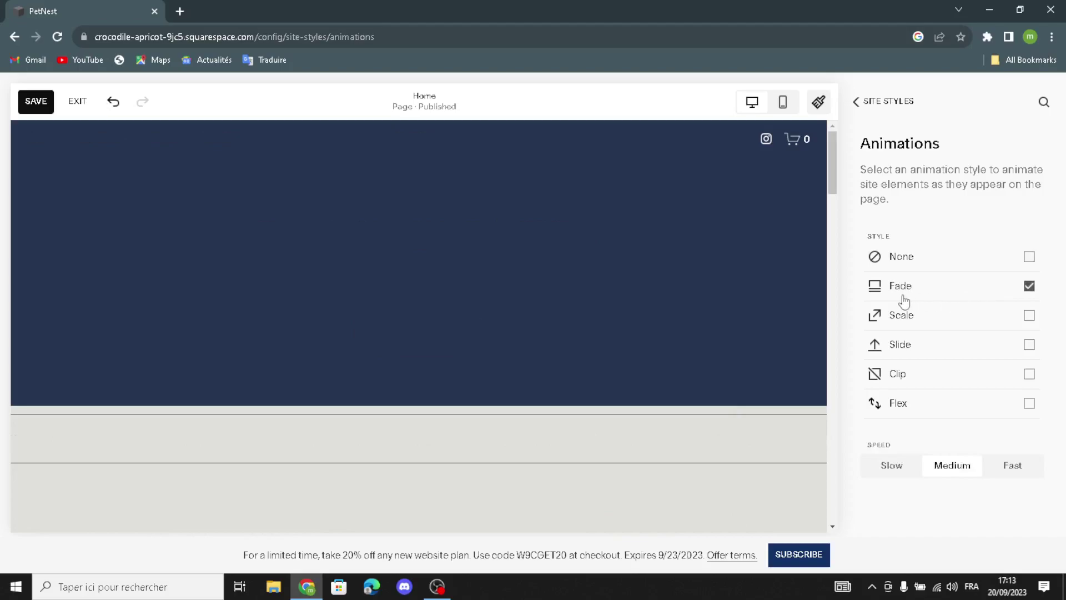
click(1031, 317)
click(1029, 346)
click(1029, 374)
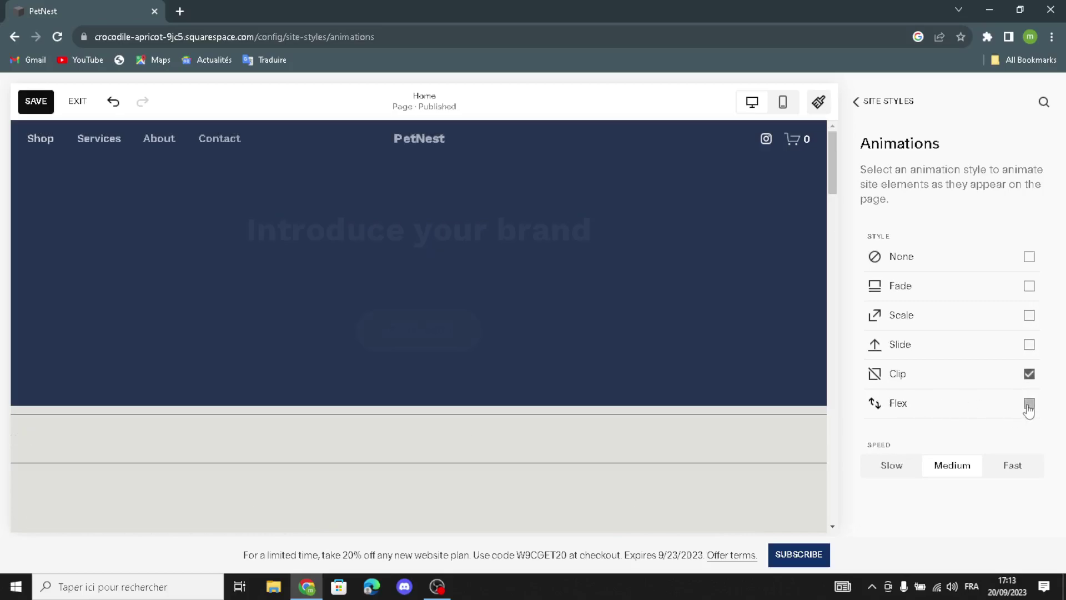
click(1028, 404)
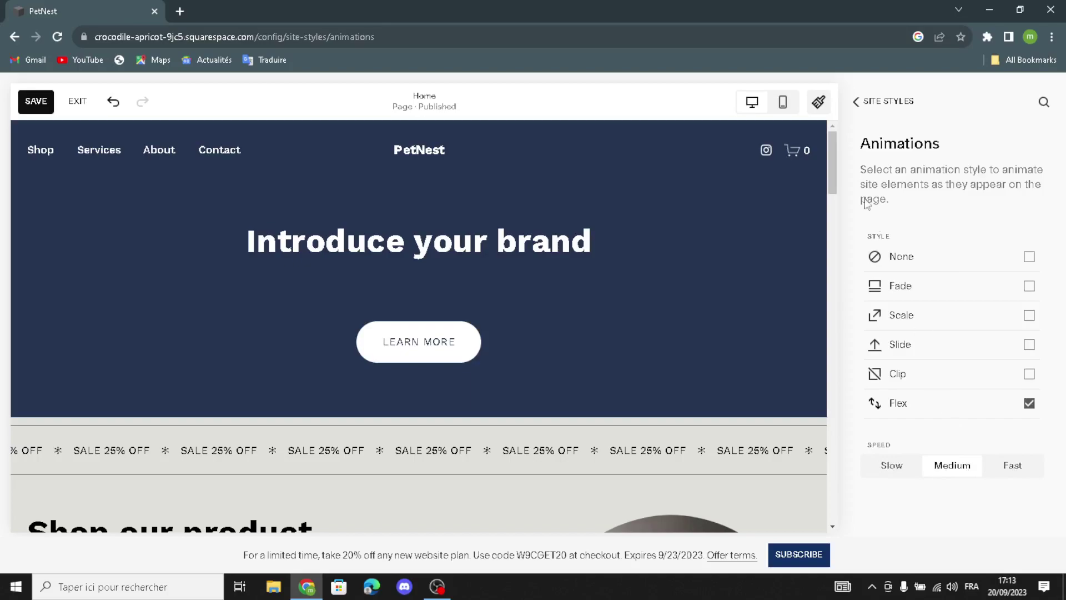
click(863, 109)
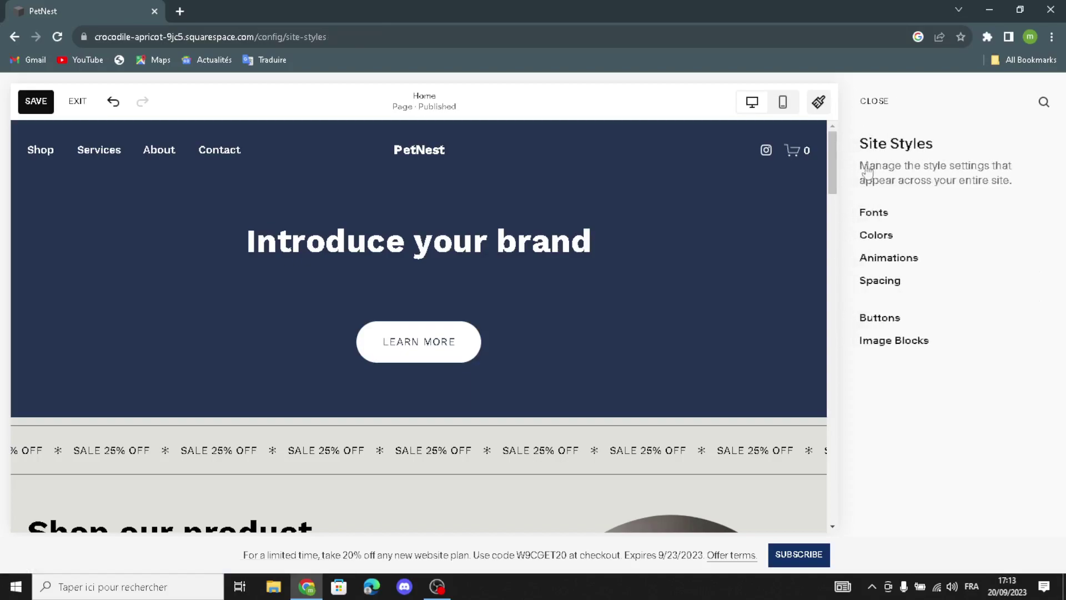
- Review the site's spacing settings and the primary button style settings
click(883, 281)
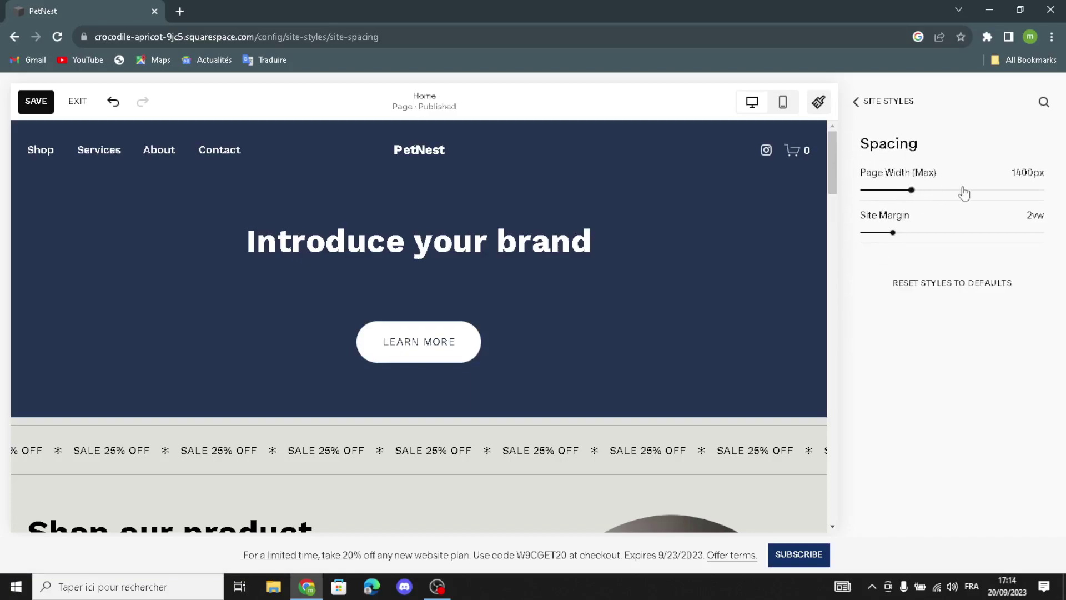
click(858, 105)
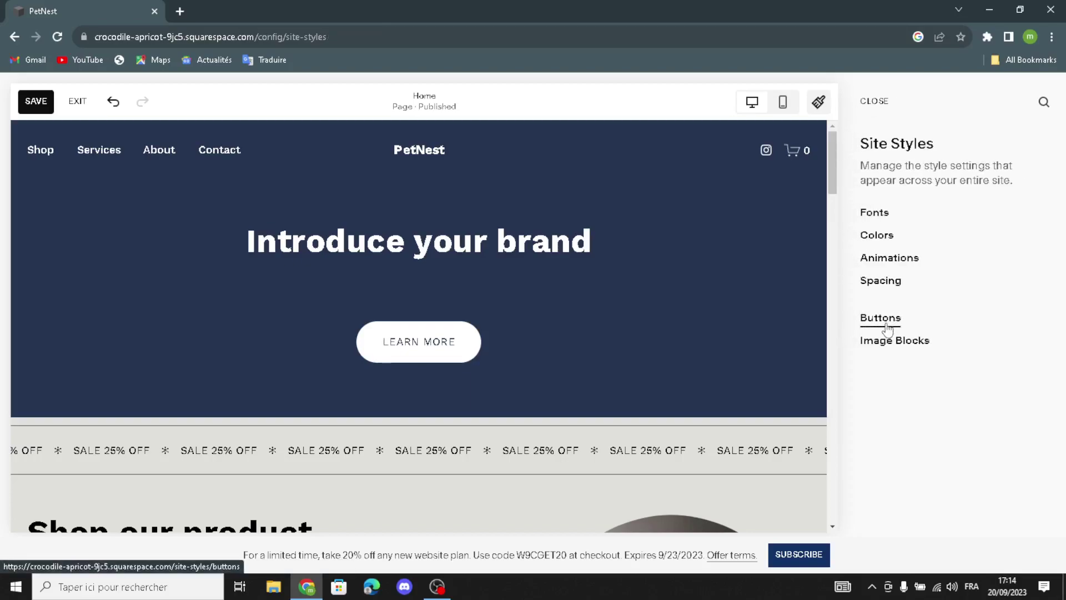
click(883, 331)
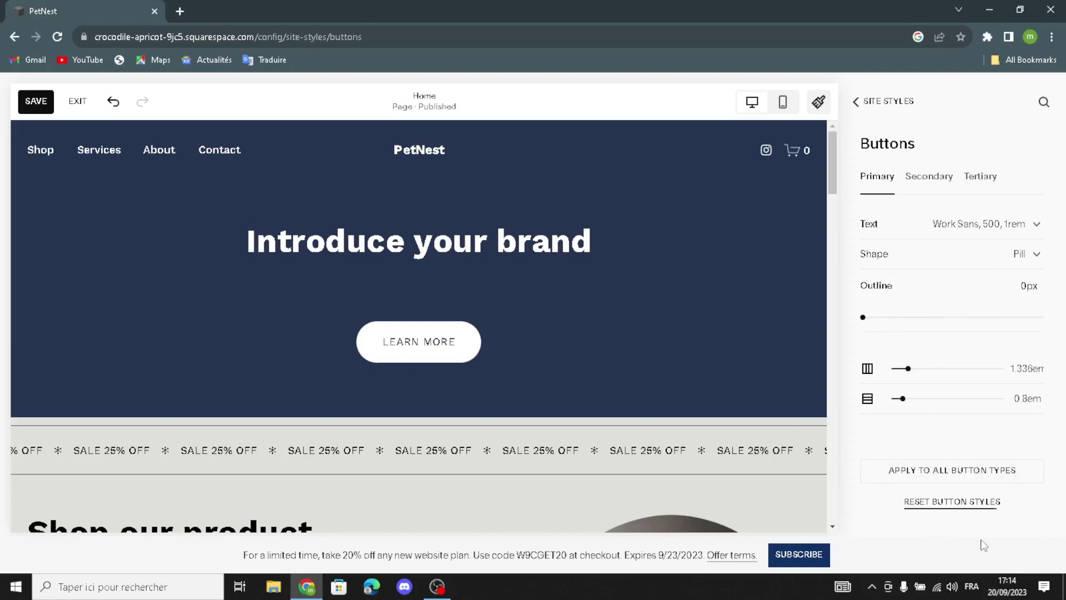
click(849, 111)
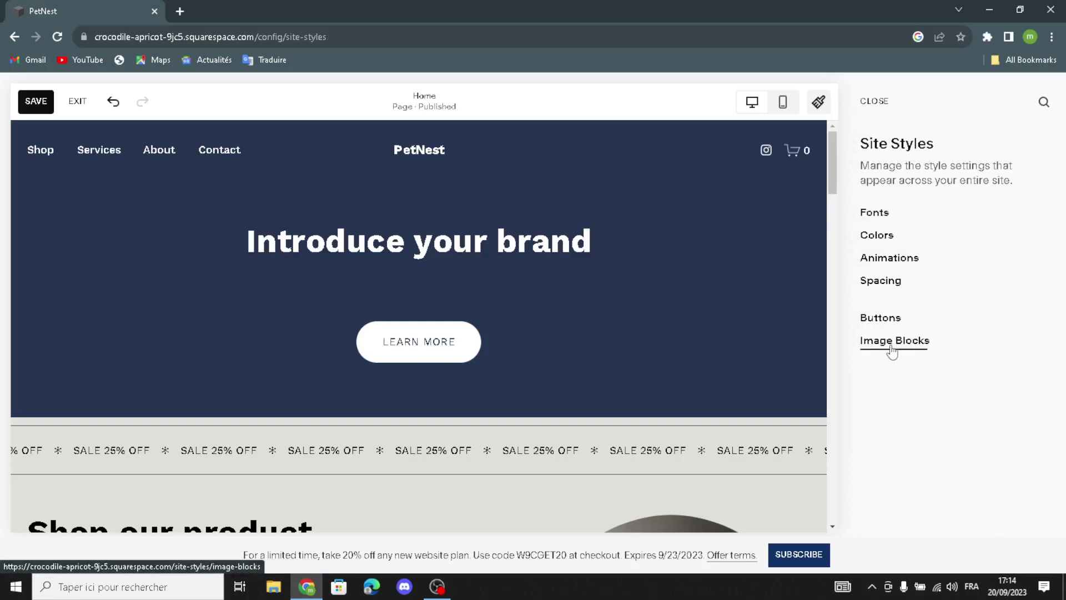
- Review the Poster, Card and Overlap image block settings and close Site Styles
click(895, 346)
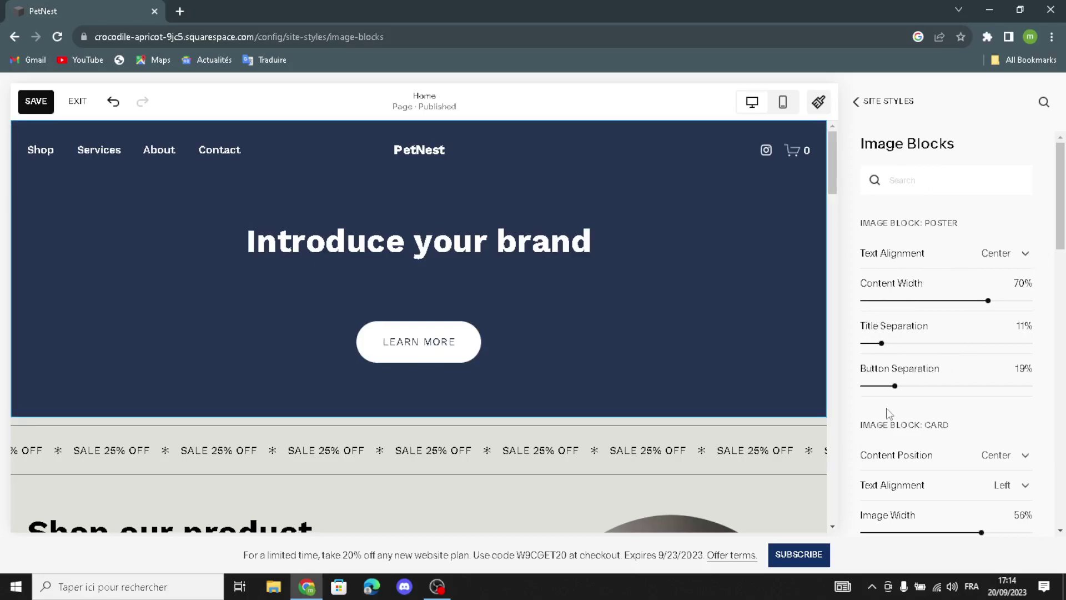
scroll(899, 444, down, 3)
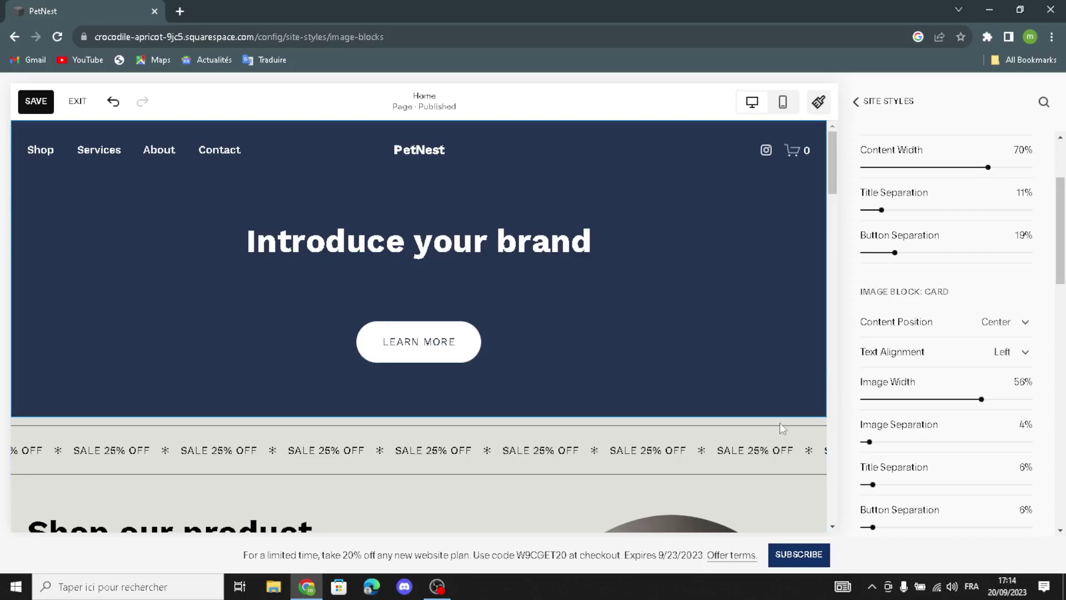
scroll(904, 401, down, 1)
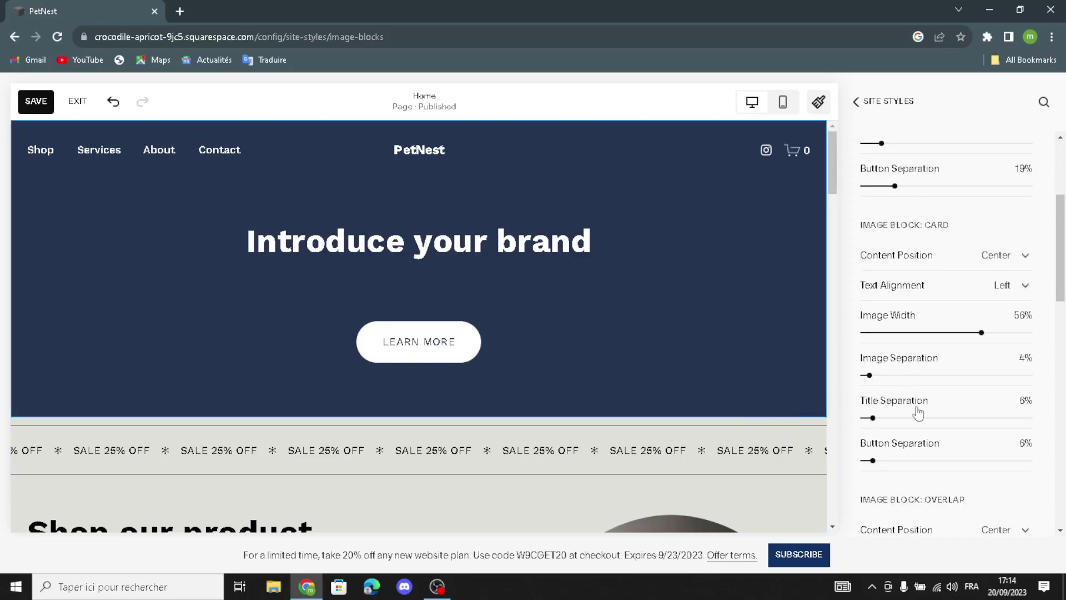
scroll(913, 473, down, 6)
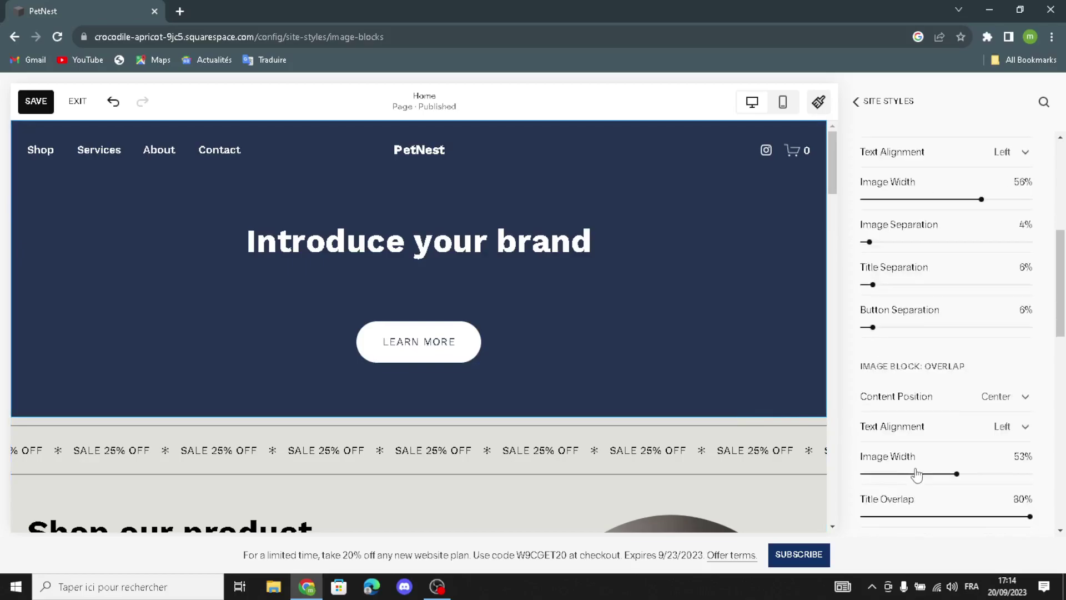
scroll(913, 472, up, 6)
click(855, 101)
click(875, 103)
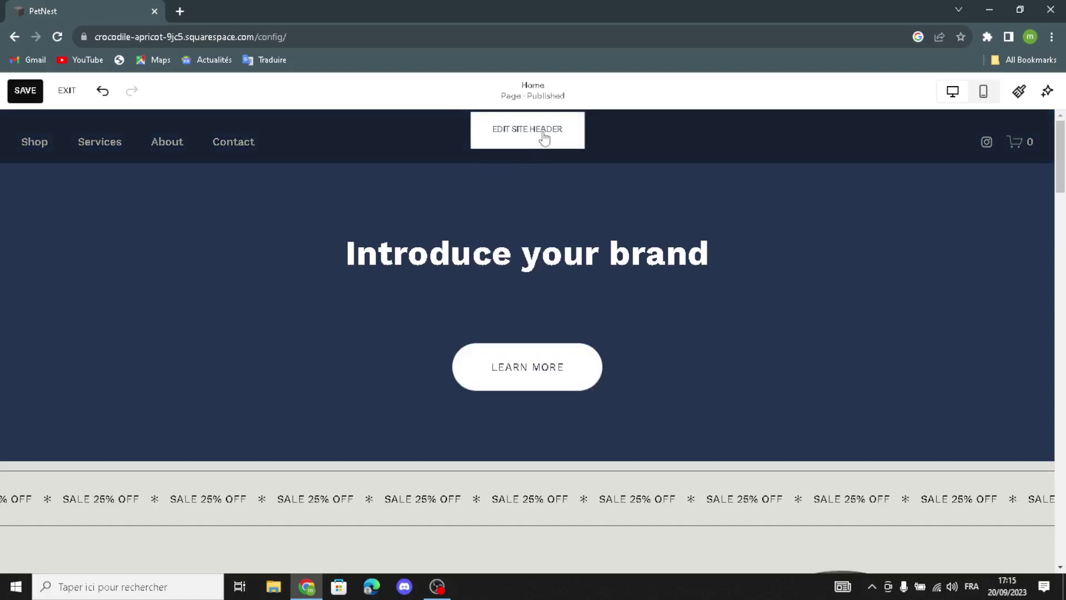
- Open the site header for editing and examine its site title, logo and mobile logo settings
click(544, 138)
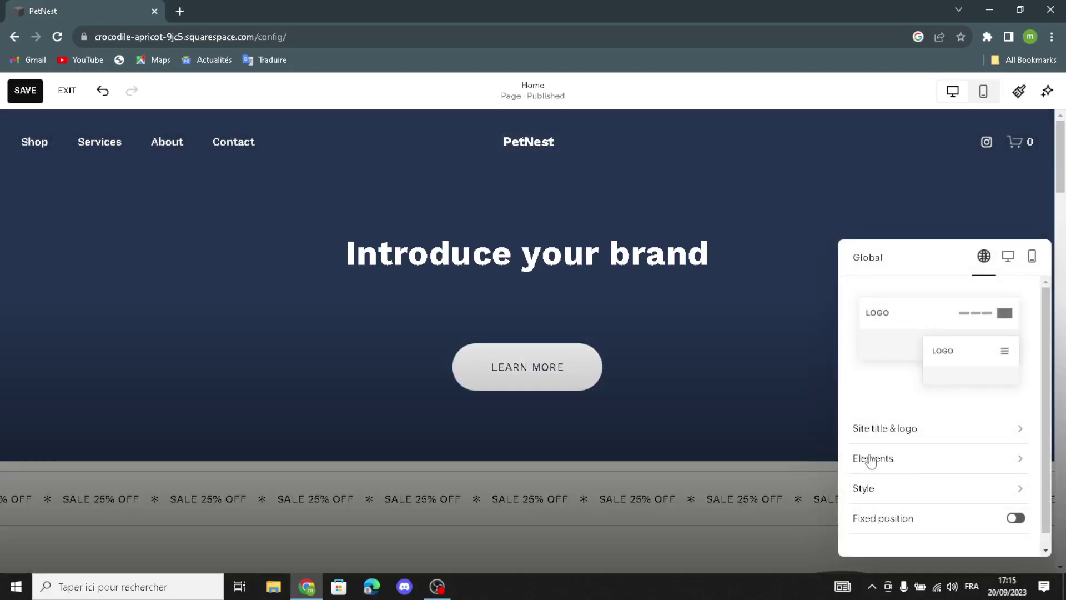
click(873, 433)
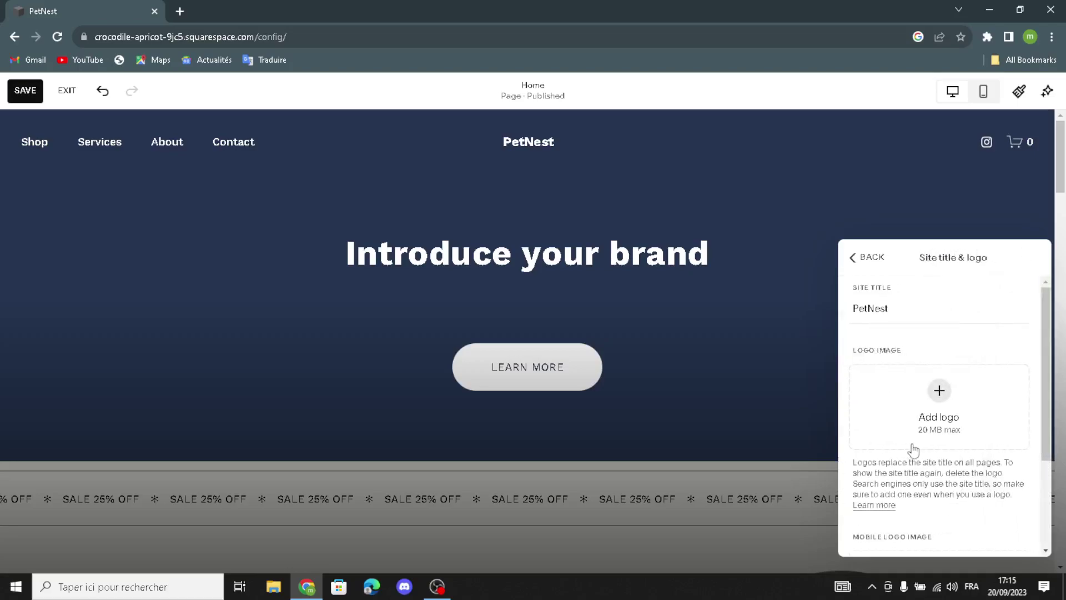
click(895, 309)
double_click(922, 309)
click(935, 314)
scroll(937, 428, down, 2)
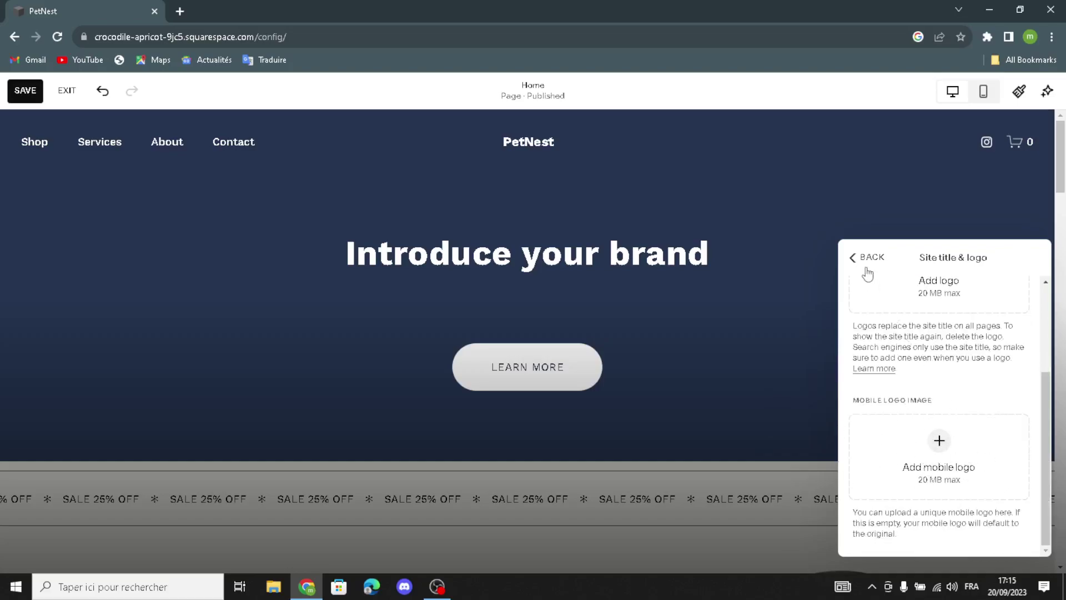
click(851, 257)
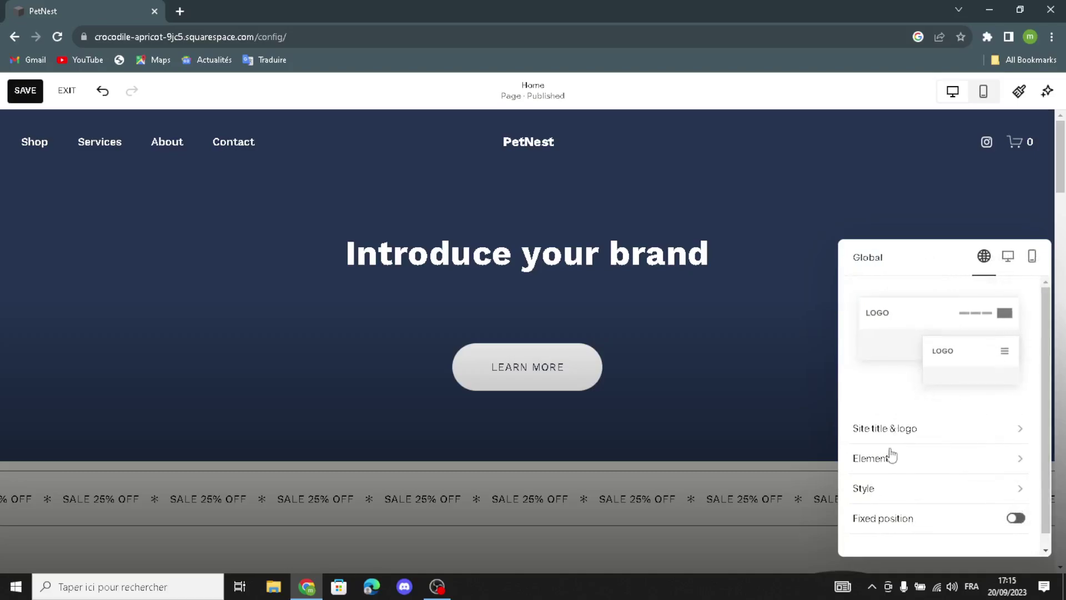
- Change the header's cart icon to the solid black shopping bag in the header elements settings
click(884, 461)
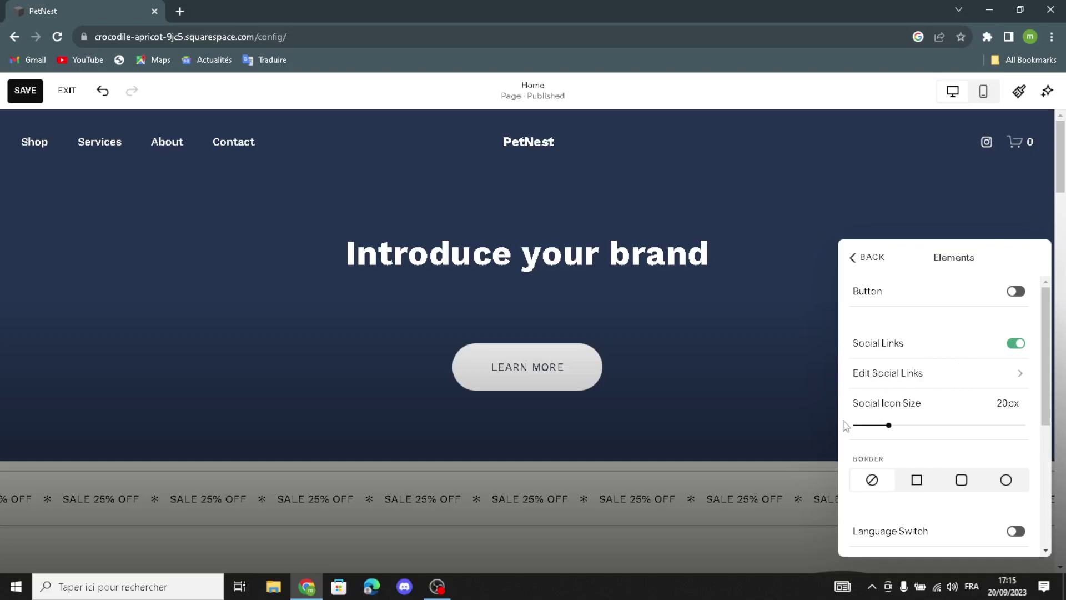
scroll(957, 465, down, 1)
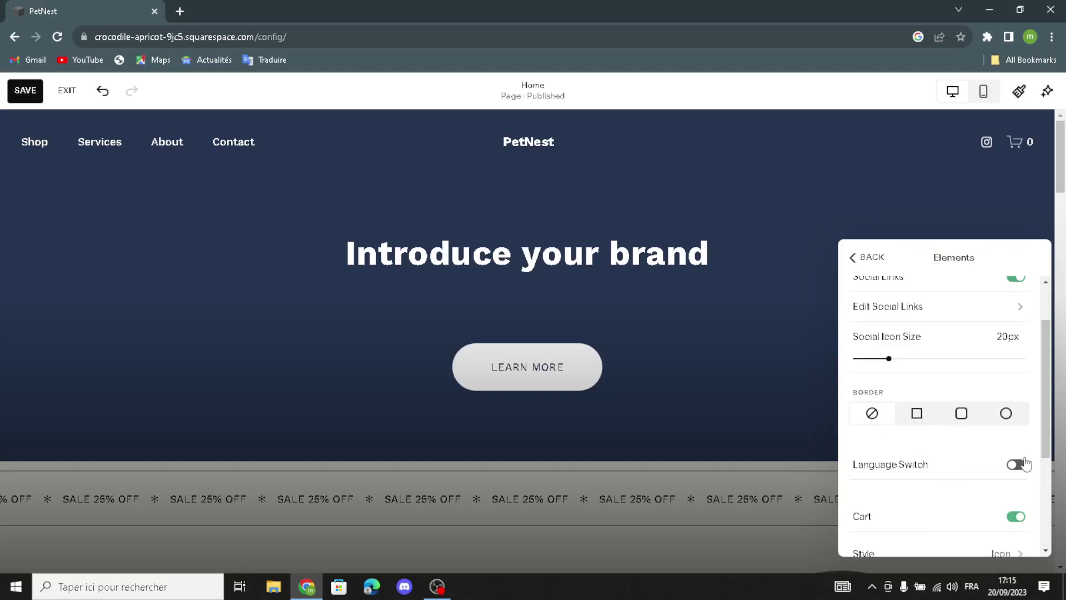
scroll(885, 492, down, 3)
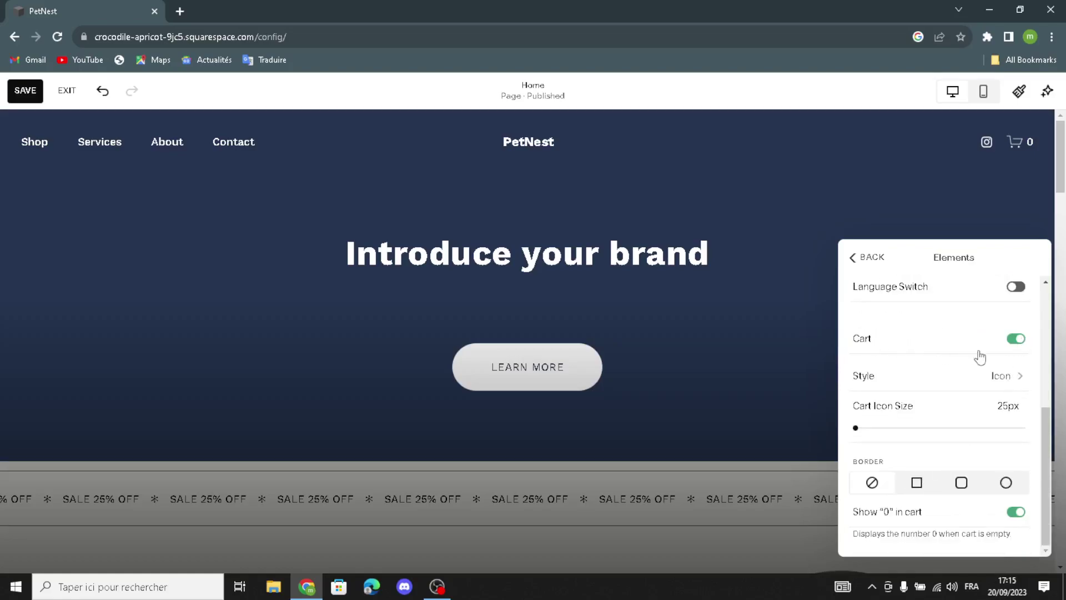
click(1021, 379)
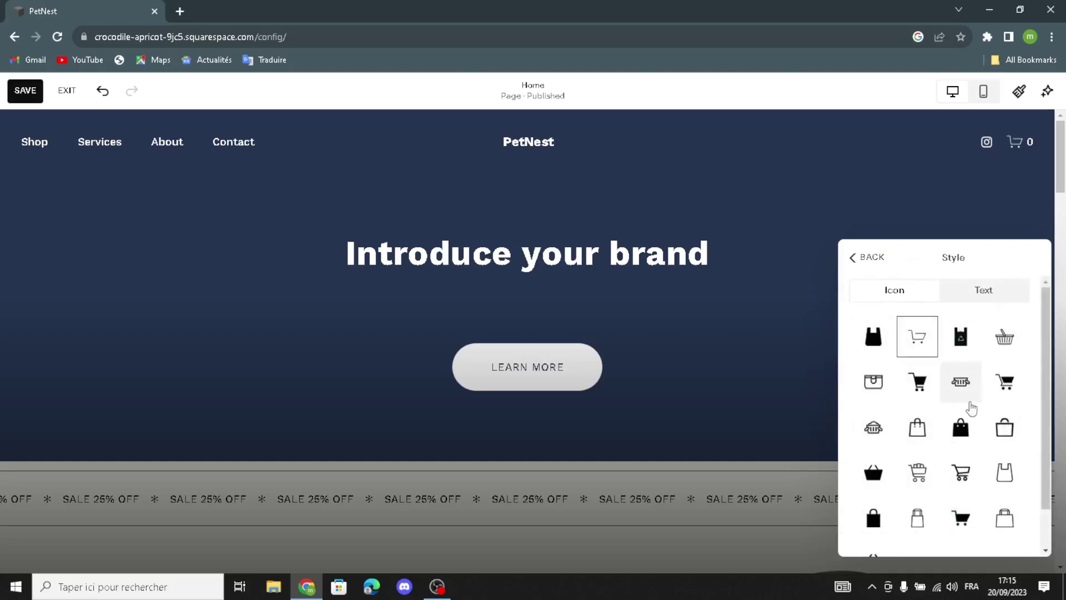
click(960, 426)
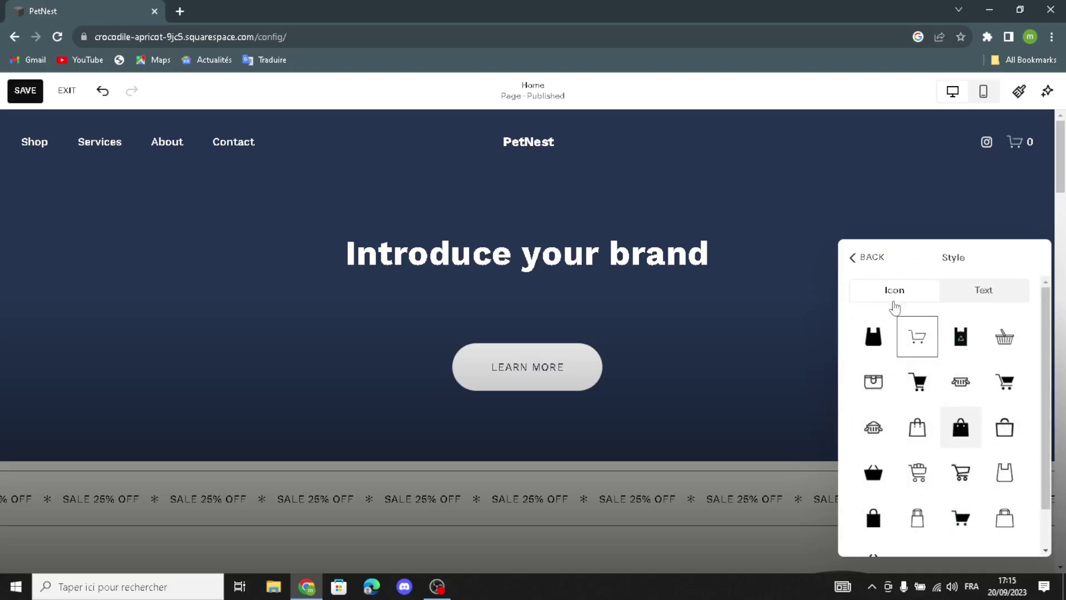
click(857, 265)
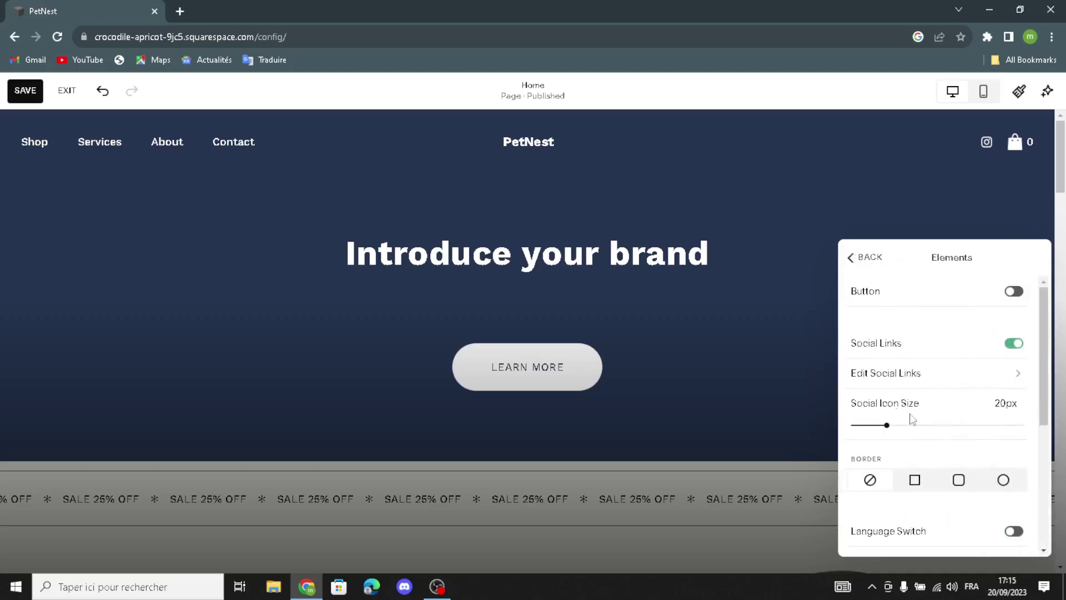
- Review the header's cart options and its Dynamic style settings, and close the header editor
scroll(898, 467, down, 2)
scroll(899, 471, down, 2)
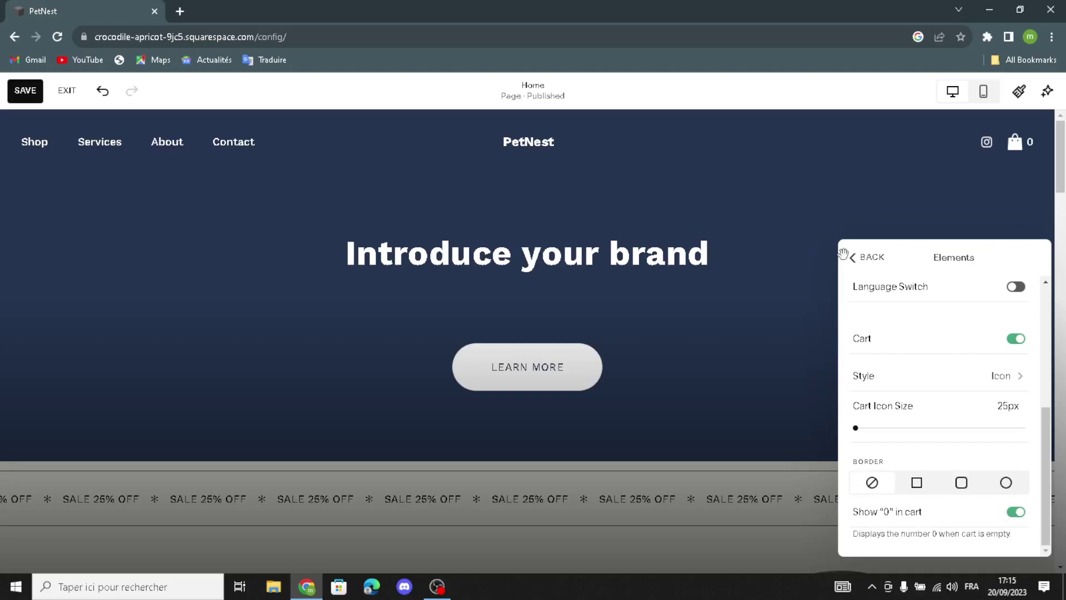
click(864, 259)
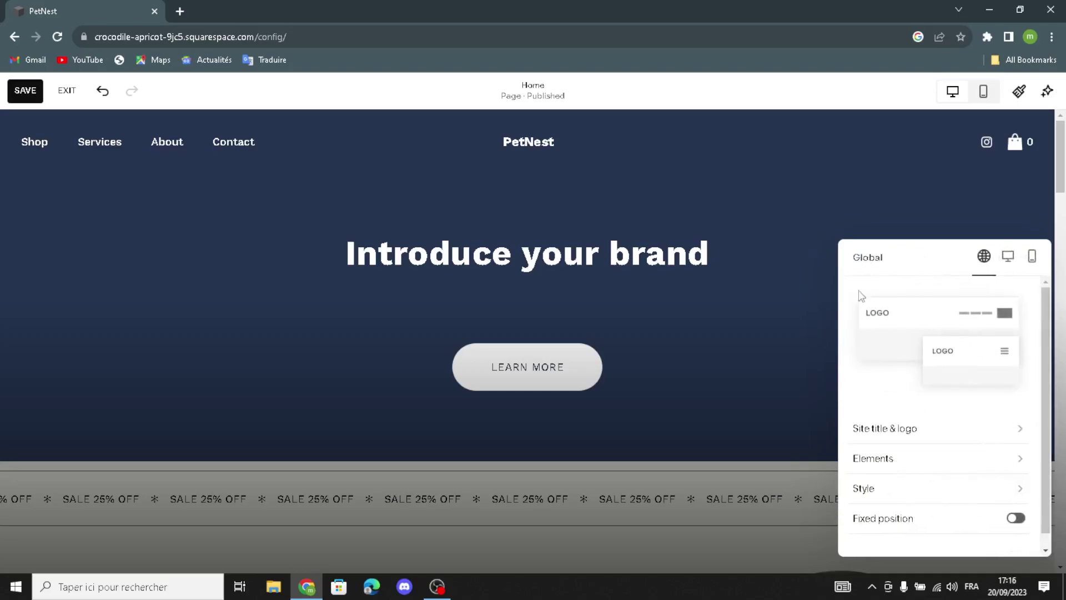
click(864, 492)
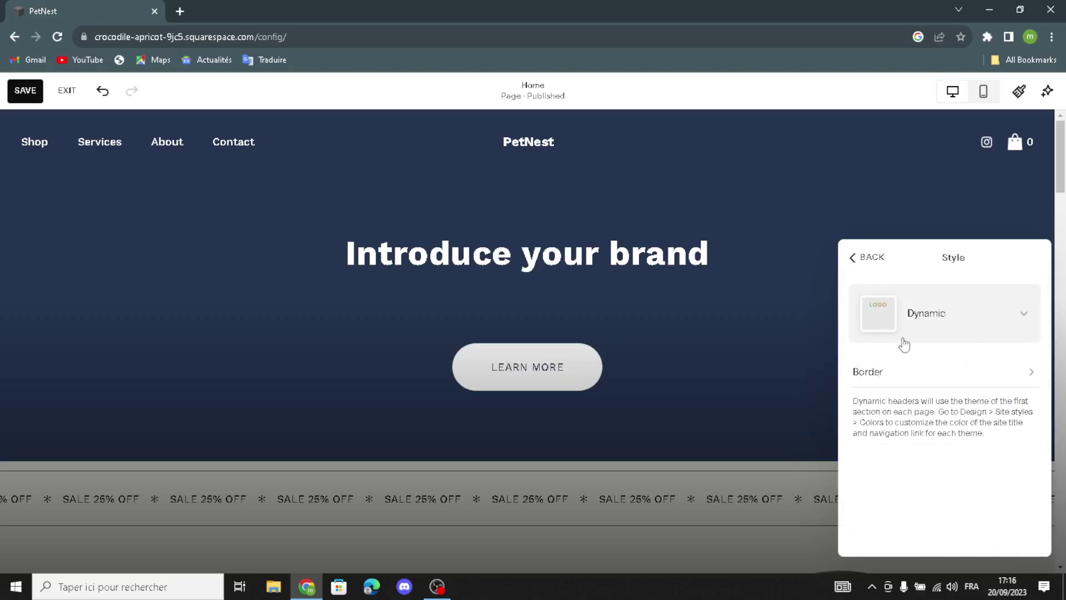
click(861, 257)
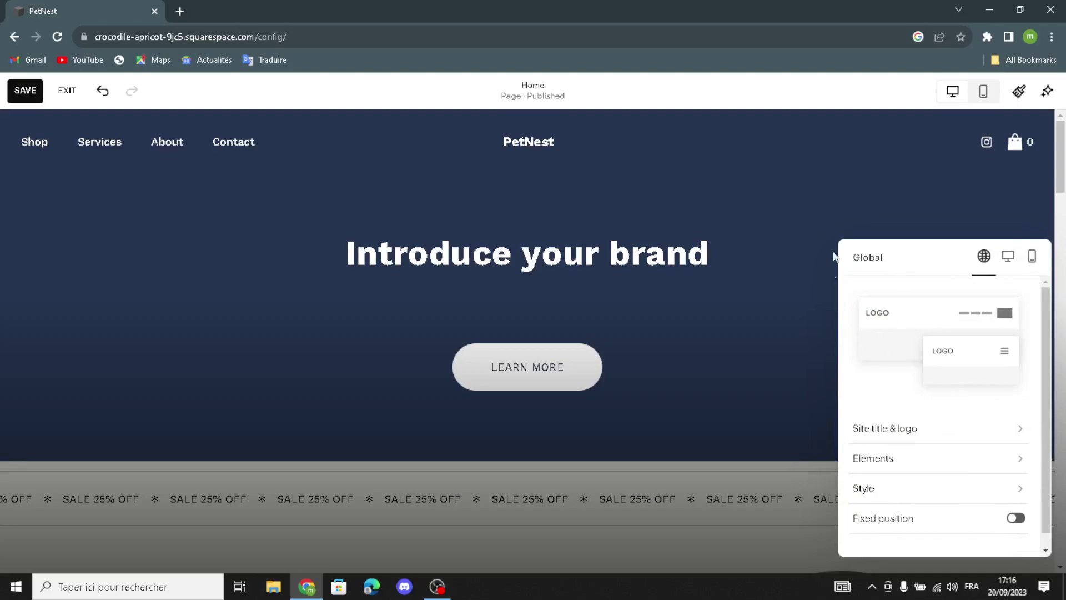
click(821, 167)
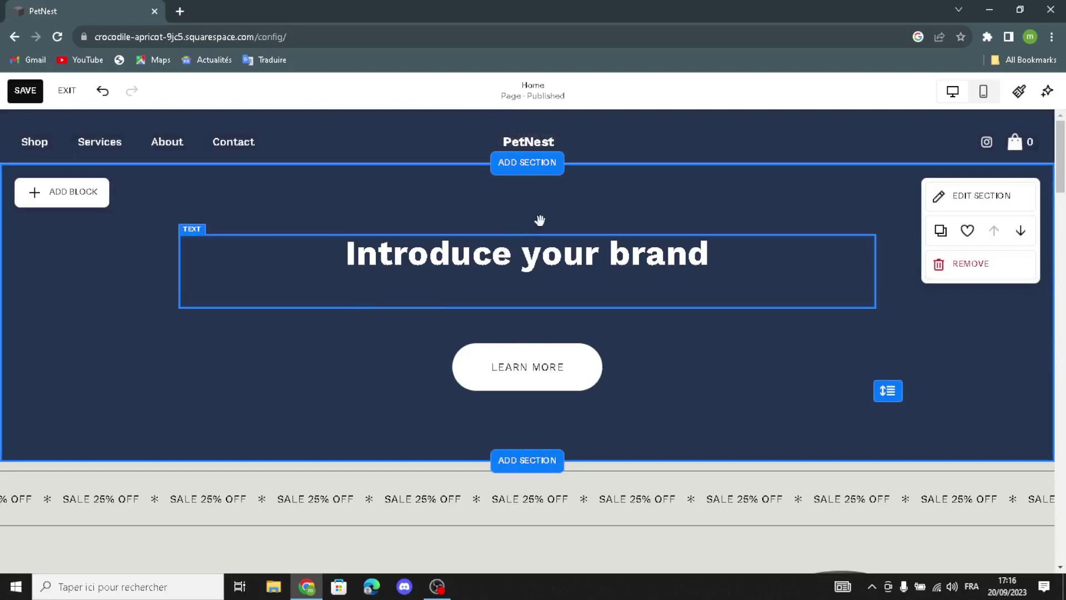
- Browse the section categories that can be added above the intro section and close the list without adding one
click(533, 173)
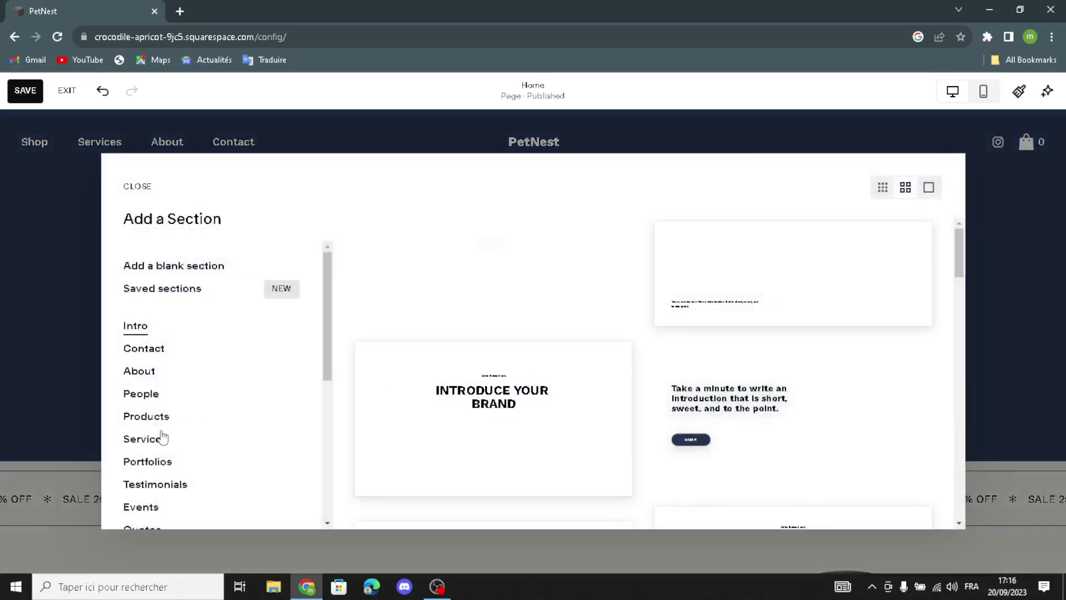
scroll(162, 438, down, 5)
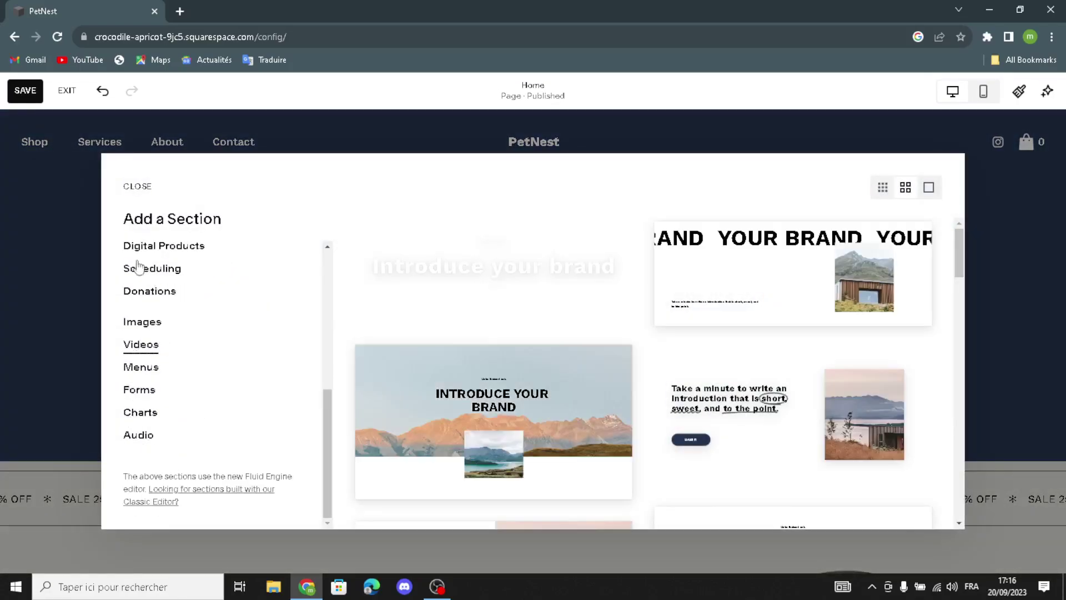
scroll(138, 261, up, 3)
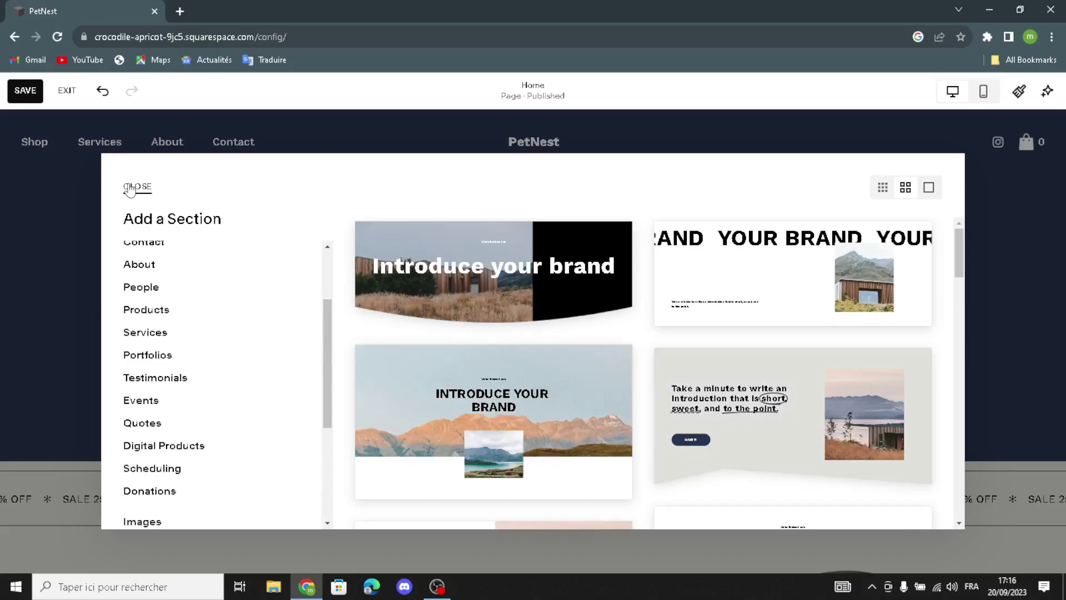
click(133, 187)
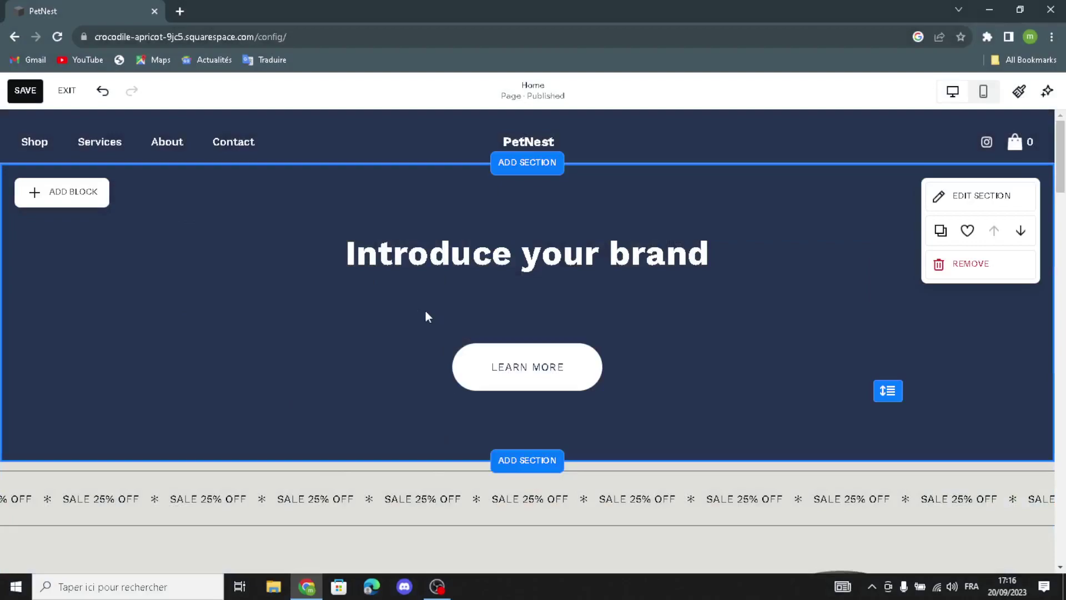
- Examine the "Introduce your brand" text block's options and the list of blocks that can be added to the intro section
click(420, 256)
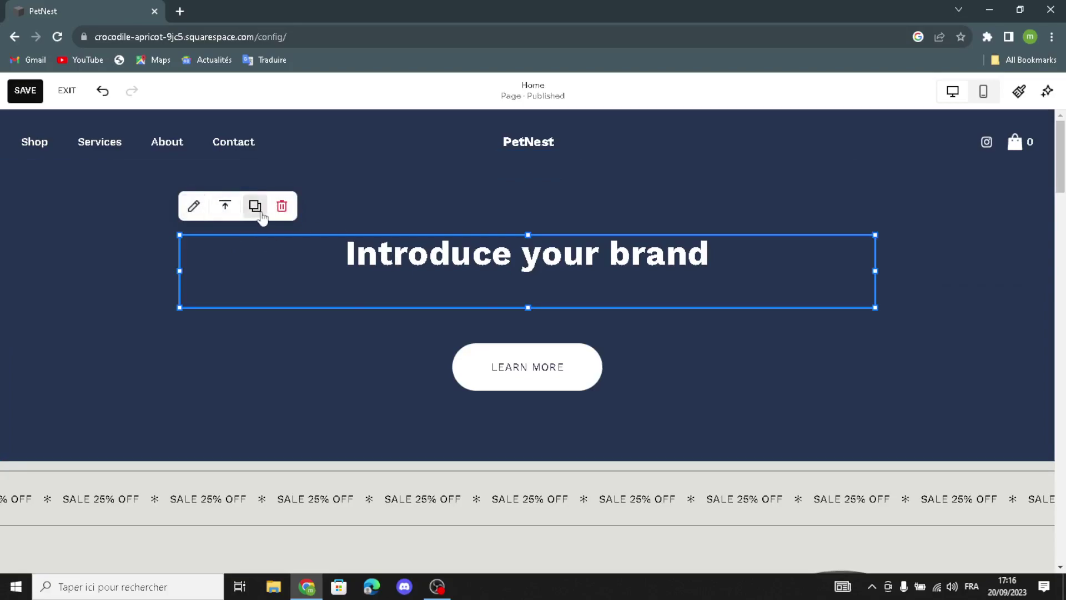
click(212, 335)
click(73, 192)
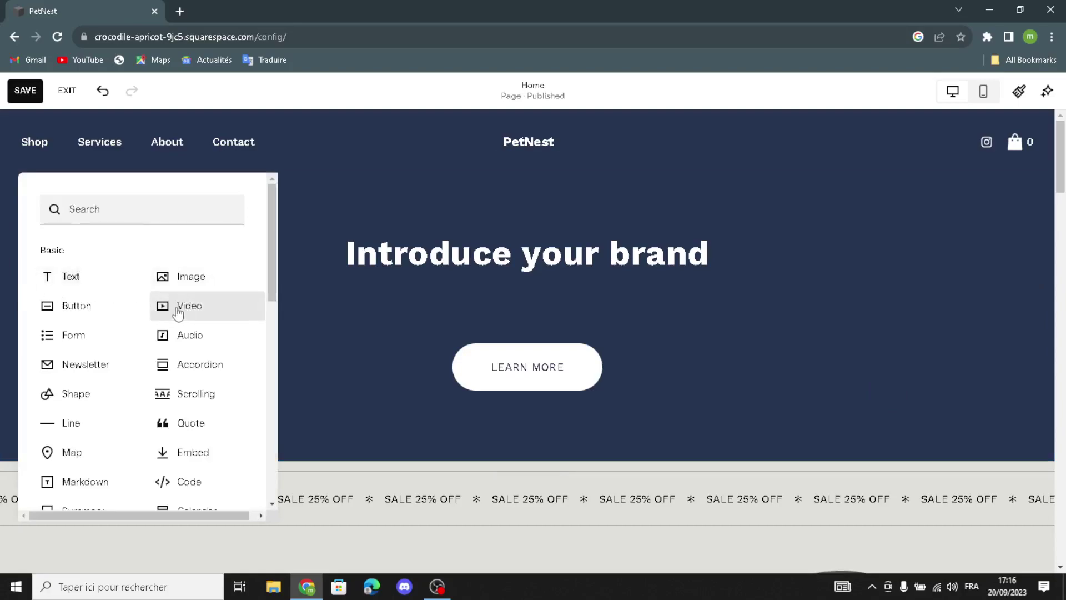
click(304, 208)
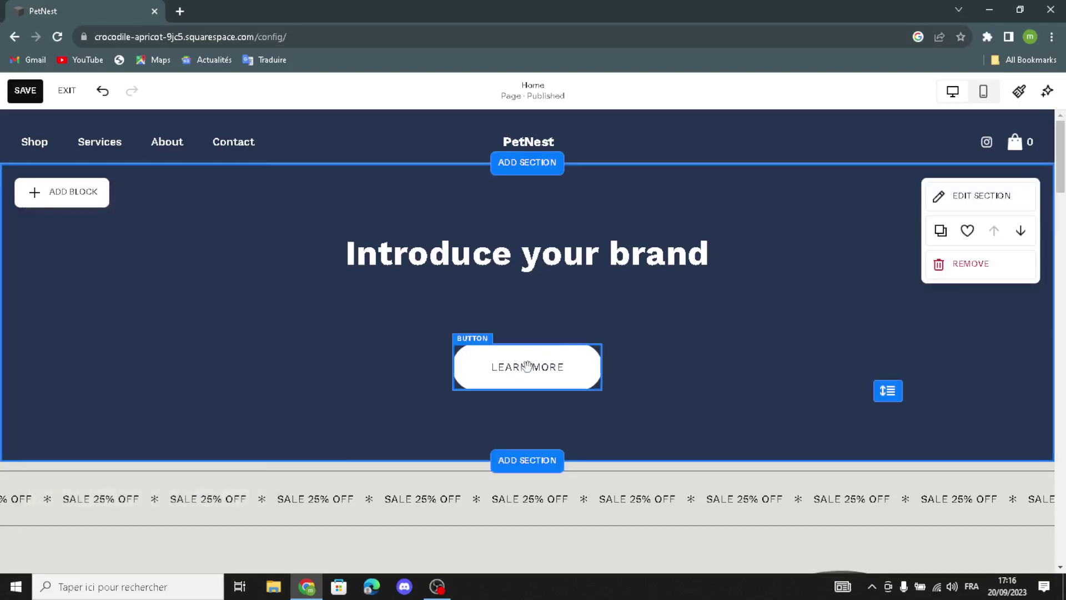
- Examine the Learn More button's edit, style, duplicate and remove options, and deselect it
click(526, 366)
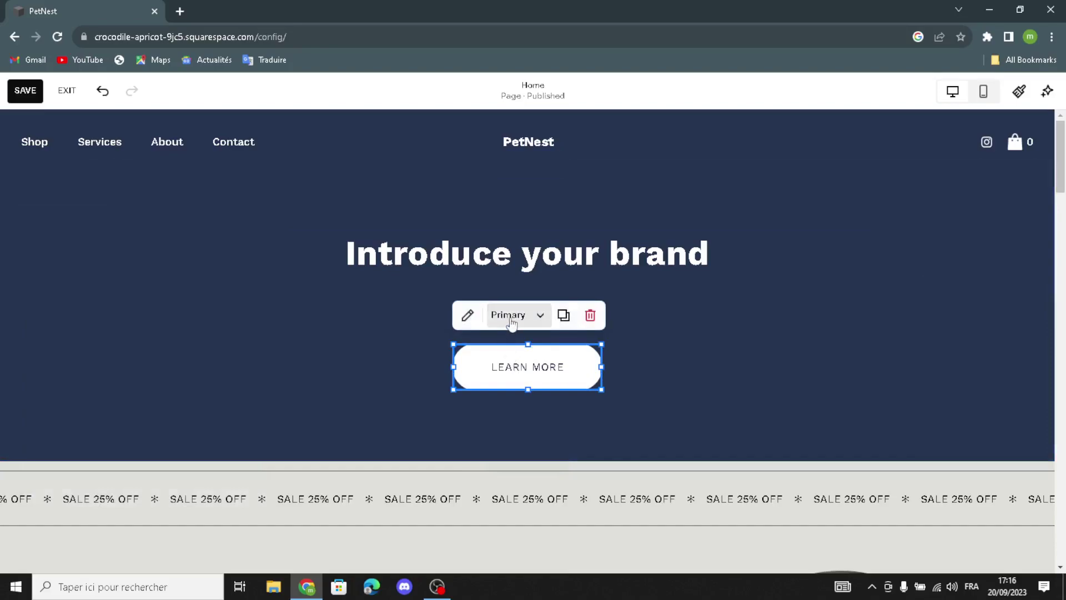
click(510, 320)
click(514, 321)
click(519, 360)
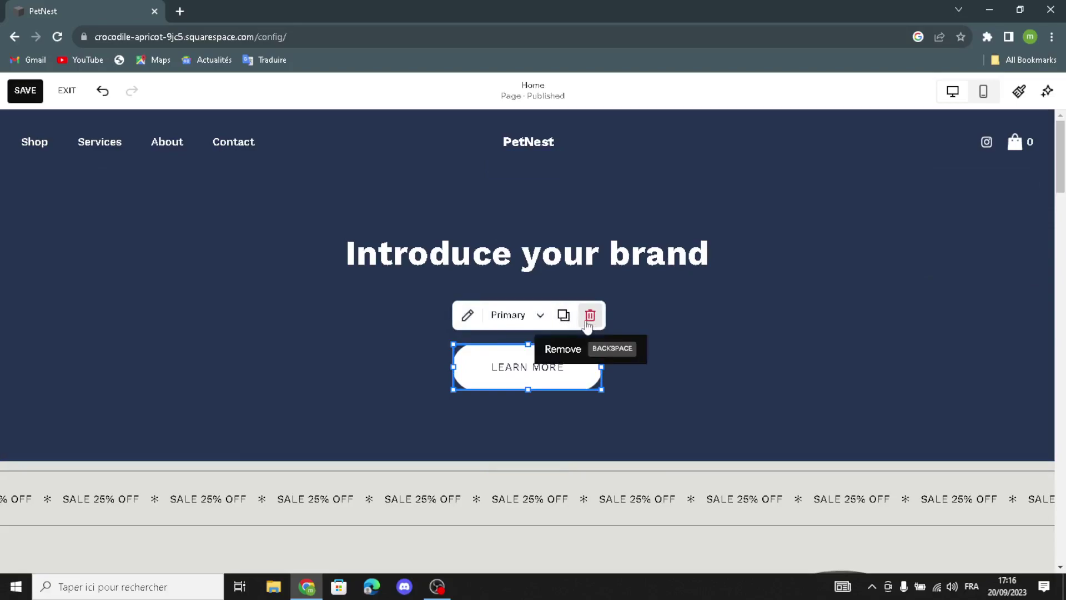
click(400, 388)
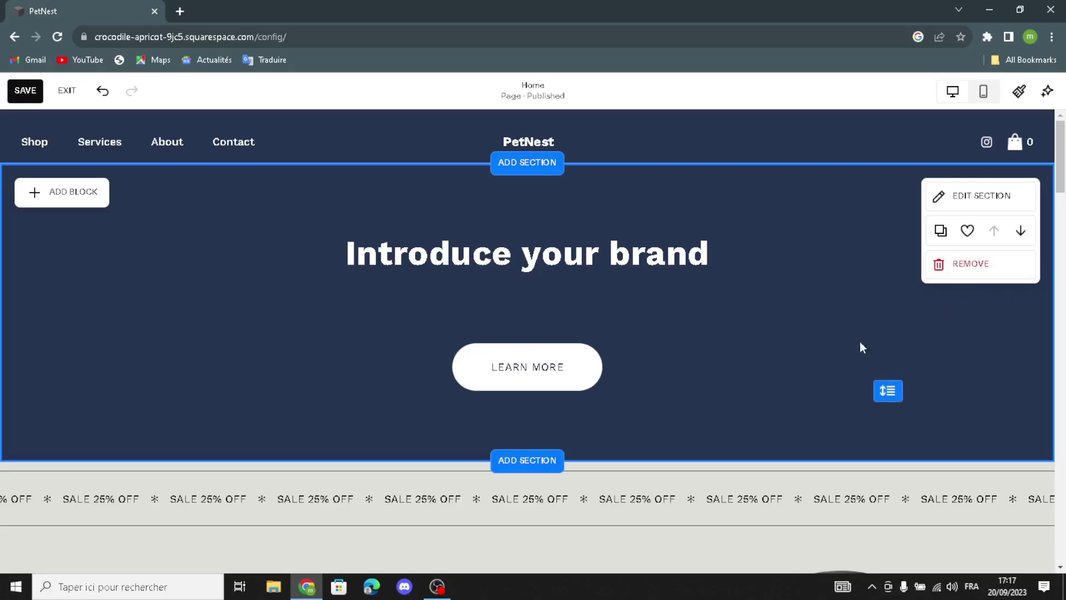
- Remove the arched product image from the "Shop our product" section
scroll(740, 350, down, 2)
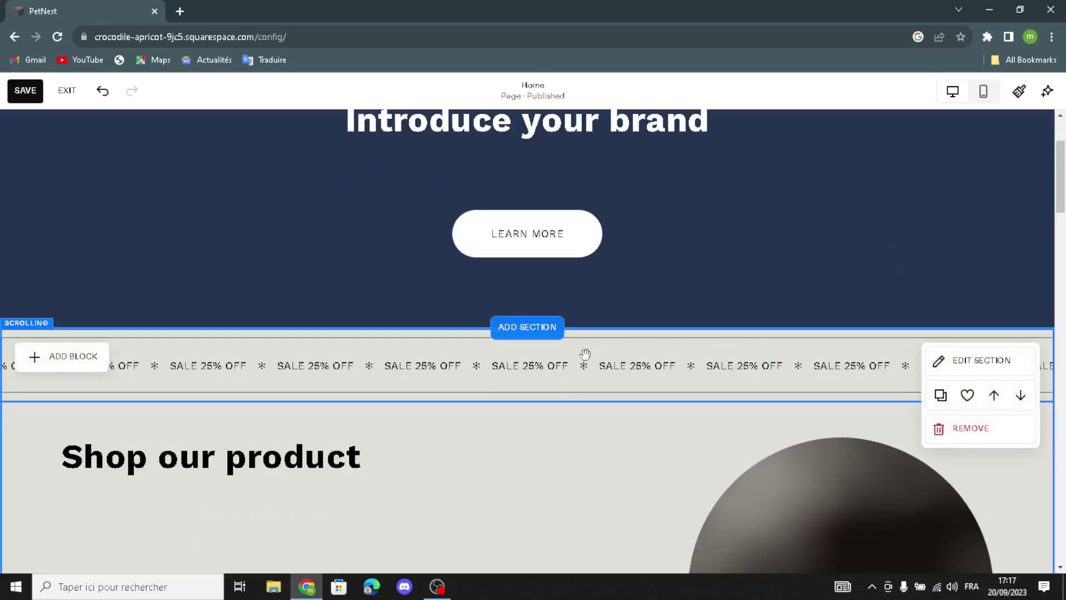
scroll(573, 369, down, 6)
scroll(573, 368, up, 2)
scroll(573, 369, down, 2)
click(819, 286)
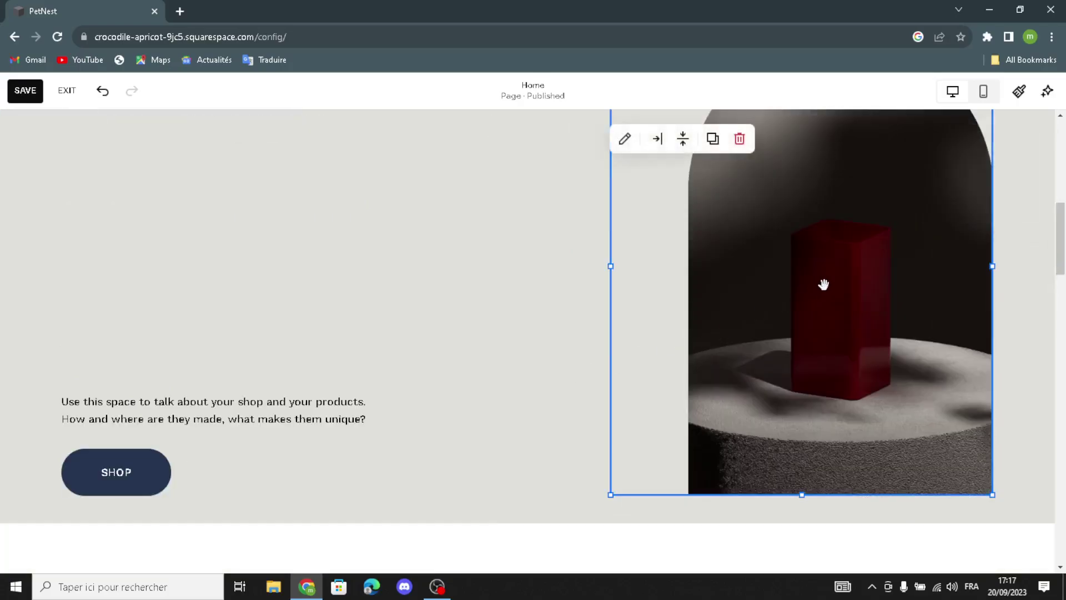
click(739, 139)
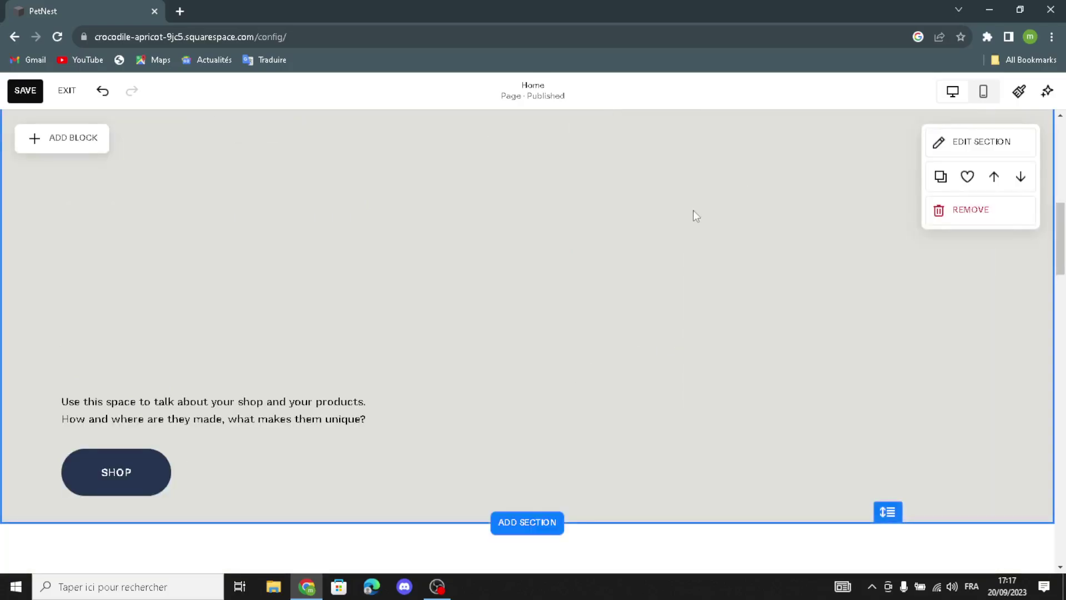
- Add an empty image block to the "Shop our product" section
scroll(176, 152, up, 1)
click(66, 140)
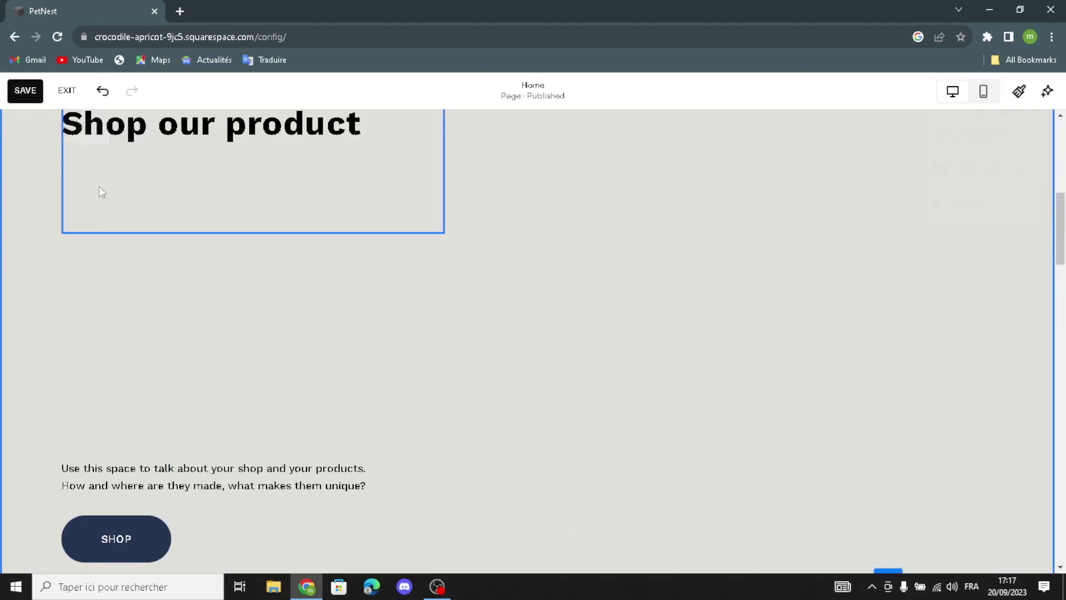
click(171, 276)
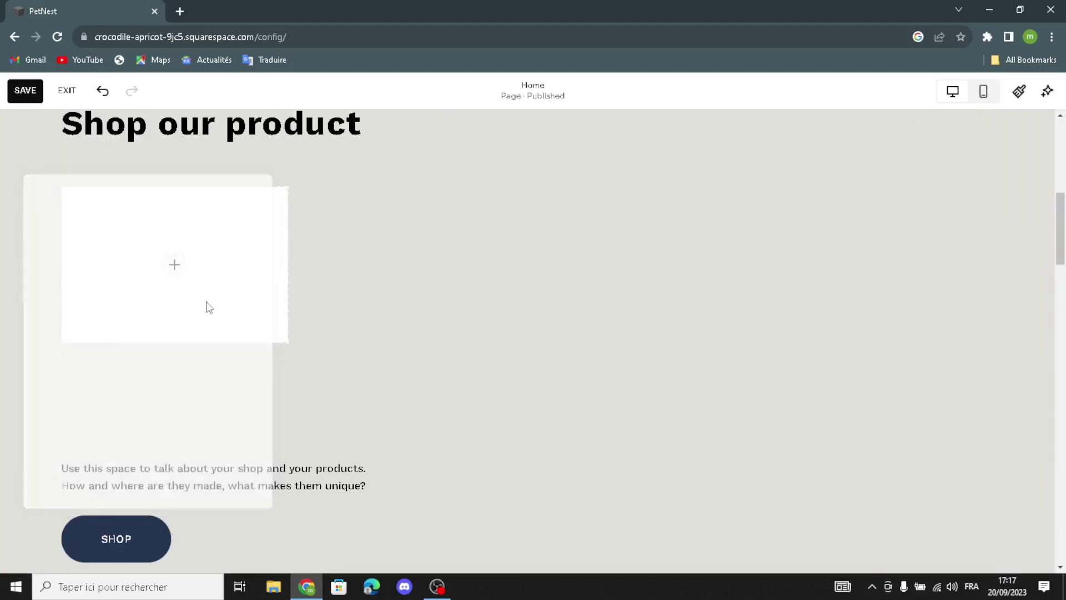
- Search the free stock images for "pet supplies" and add the photo of the tabby cat in a woven basket to the image block
click(183, 266)
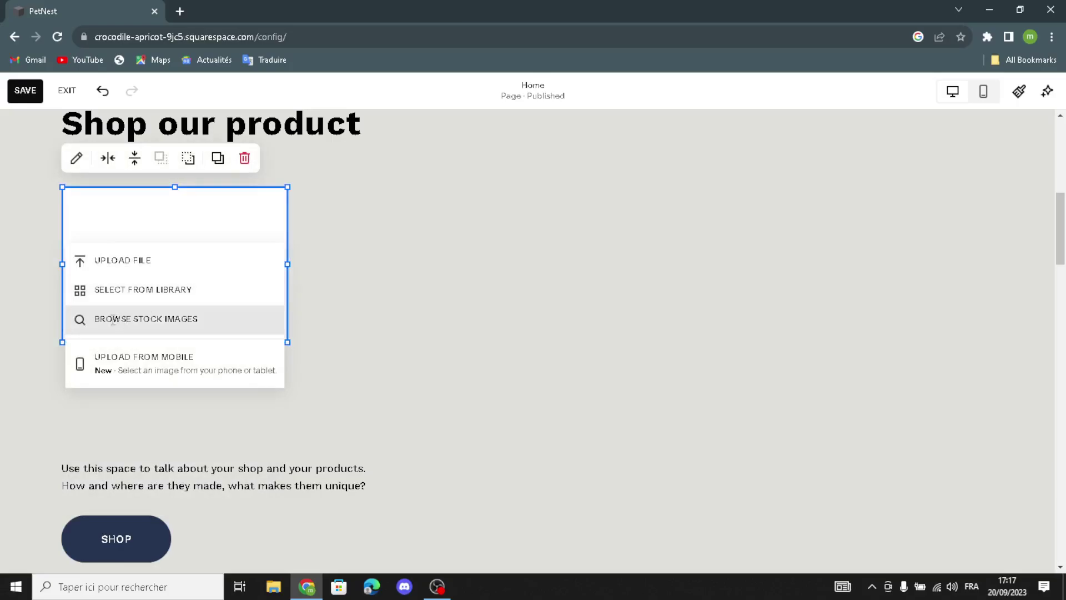
click(113, 319)
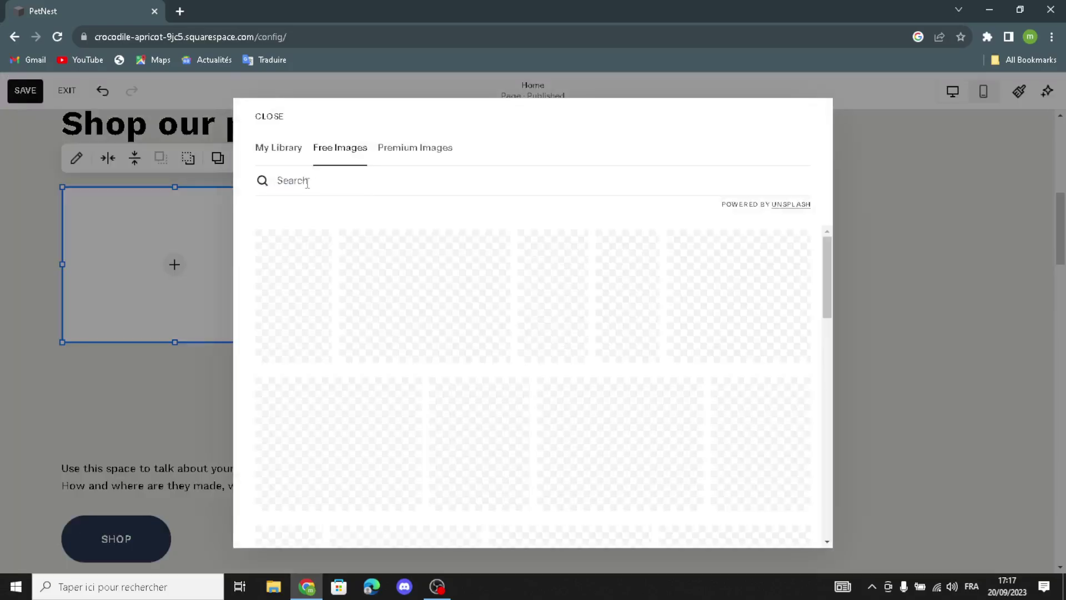
text(pet supplies)
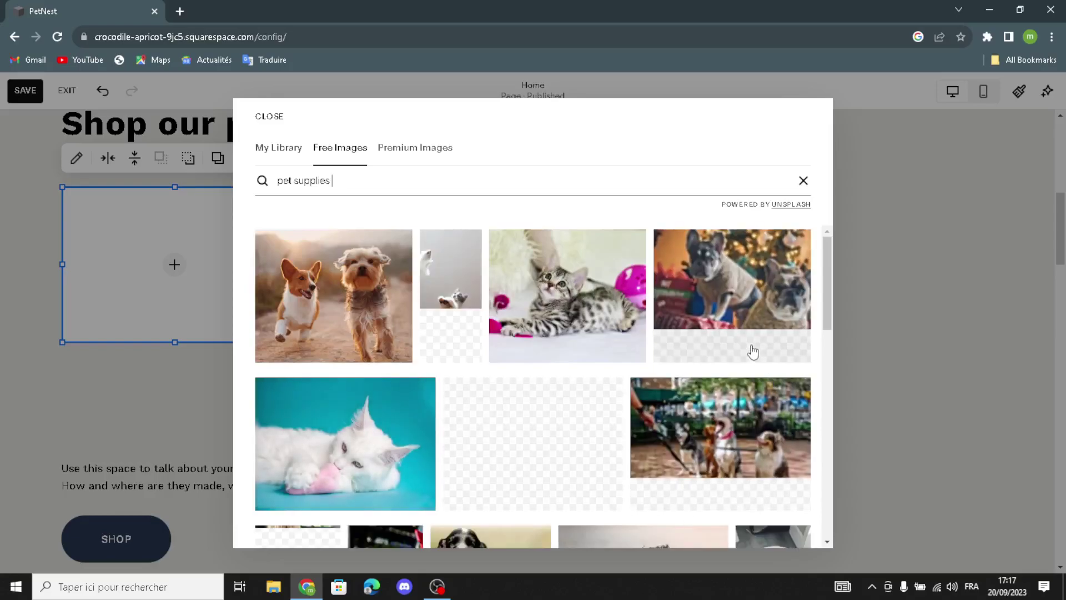
scroll(753, 351, down, 2)
scroll(687, 440, down, 3)
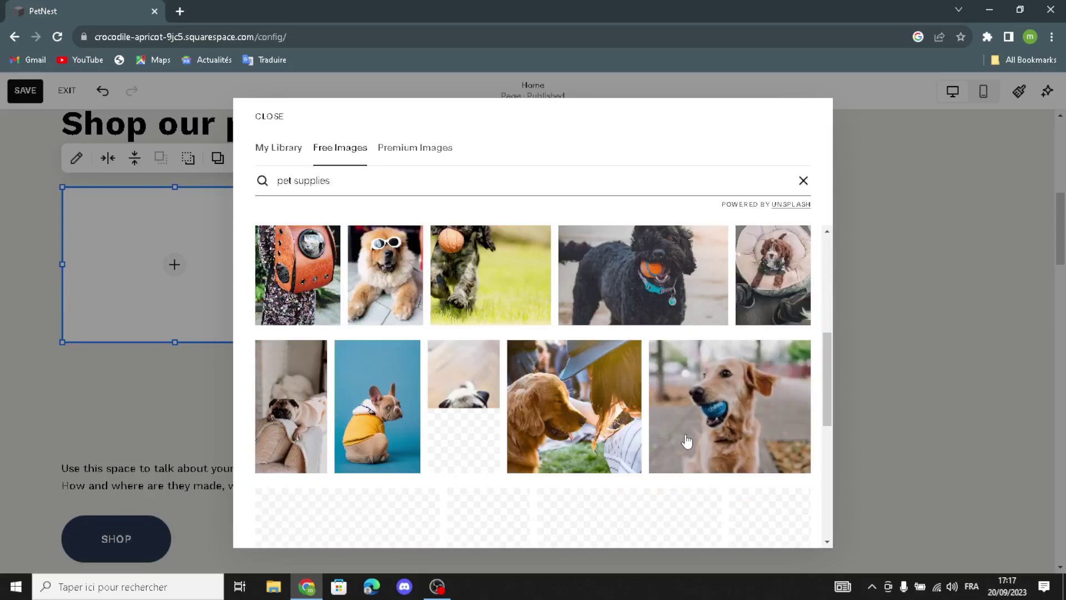
scroll(687, 441, down, 3)
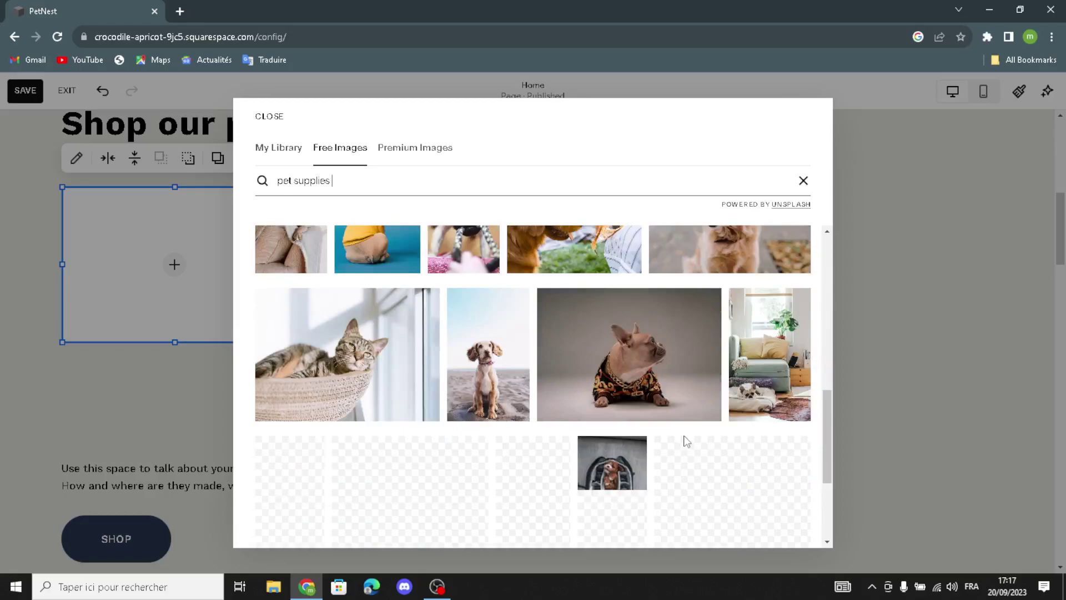
scroll(687, 440, down, 1)
click(321, 311)
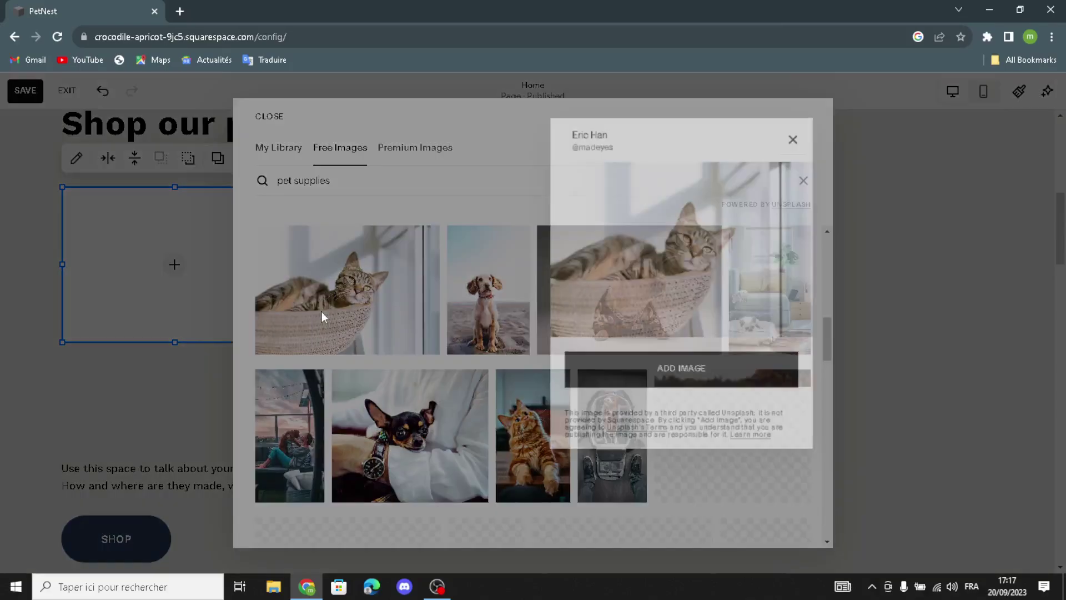
click(604, 387)
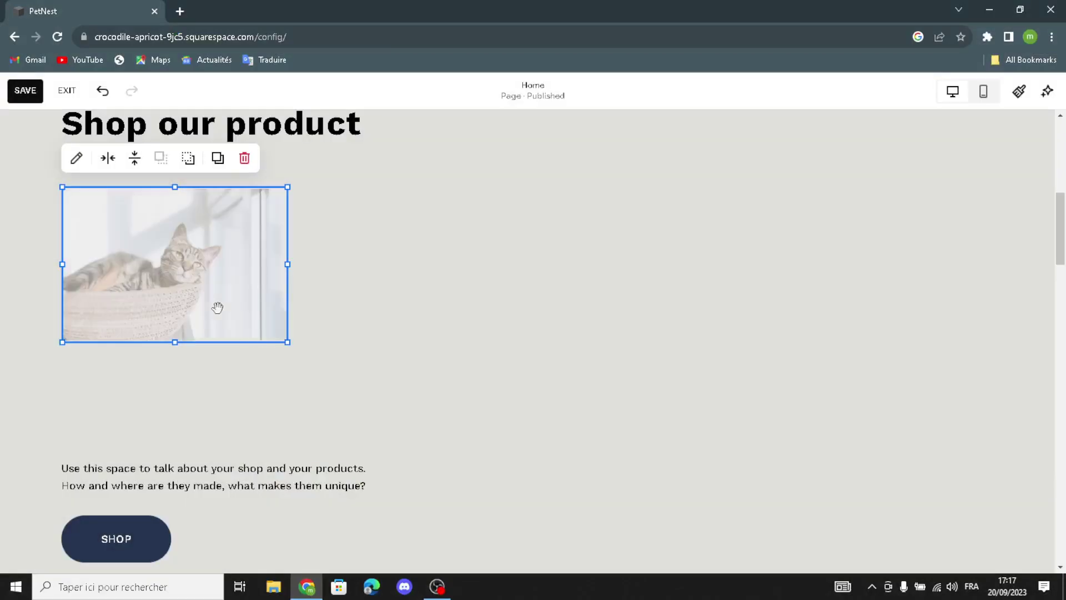
- Move the cat image to the right half of the "Shop our product" section and enlarge it from its upper-left corner
drag(205, 300, 711, 234)
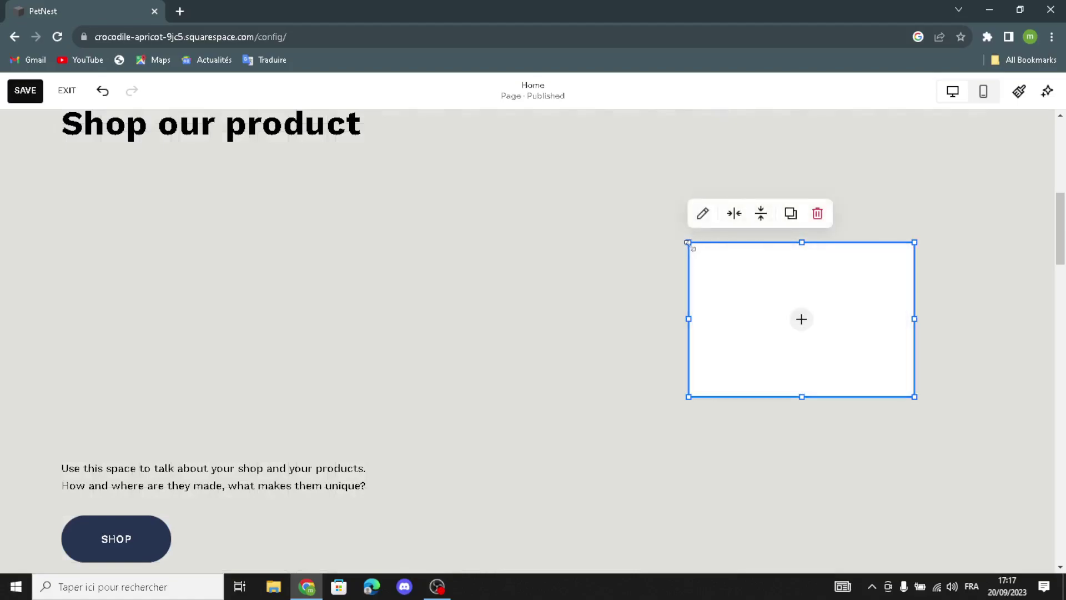
drag(689, 242, 537, 172)
drag(593, 222, 540, 165)
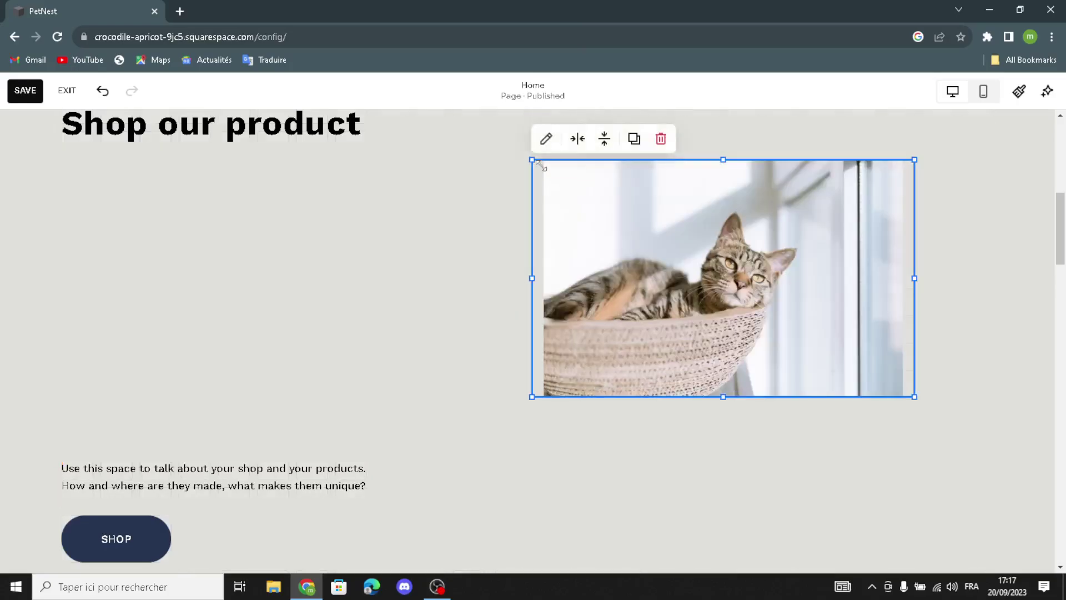
- Make the cat image beside the "Shop our product" heading slightly wider and taller, keeping its lower-right corner in place, and deselect it
drag(476, 155, 553, 264)
drag(588, 297, 570, 312)
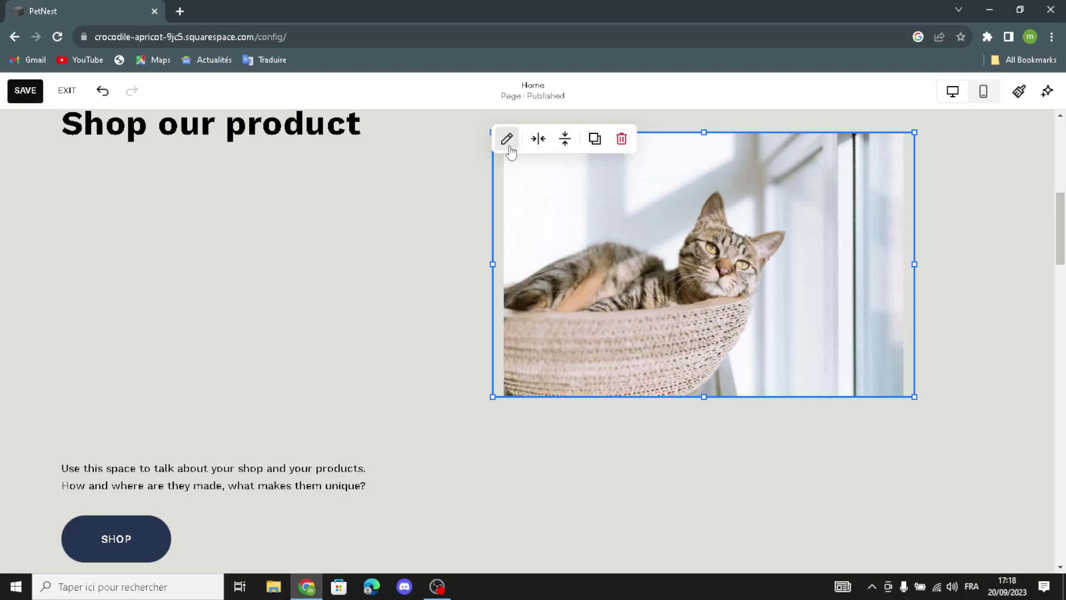
click(409, 428)
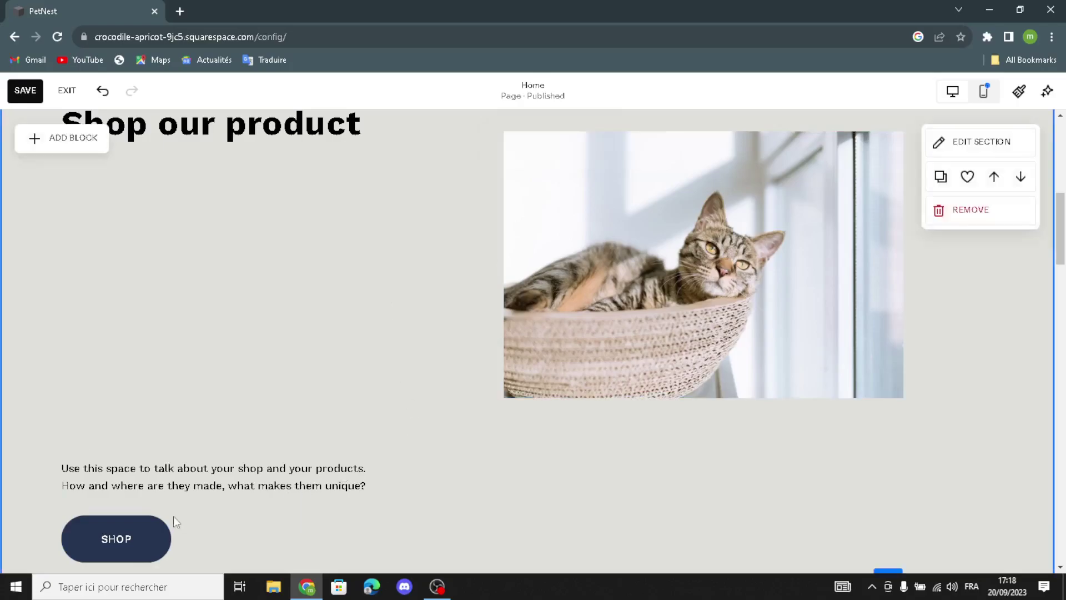
- Delete the green vase image beside the contact form at the end of the home page
scroll(193, 493, down, 1)
scroll(193, 492, down, 14)
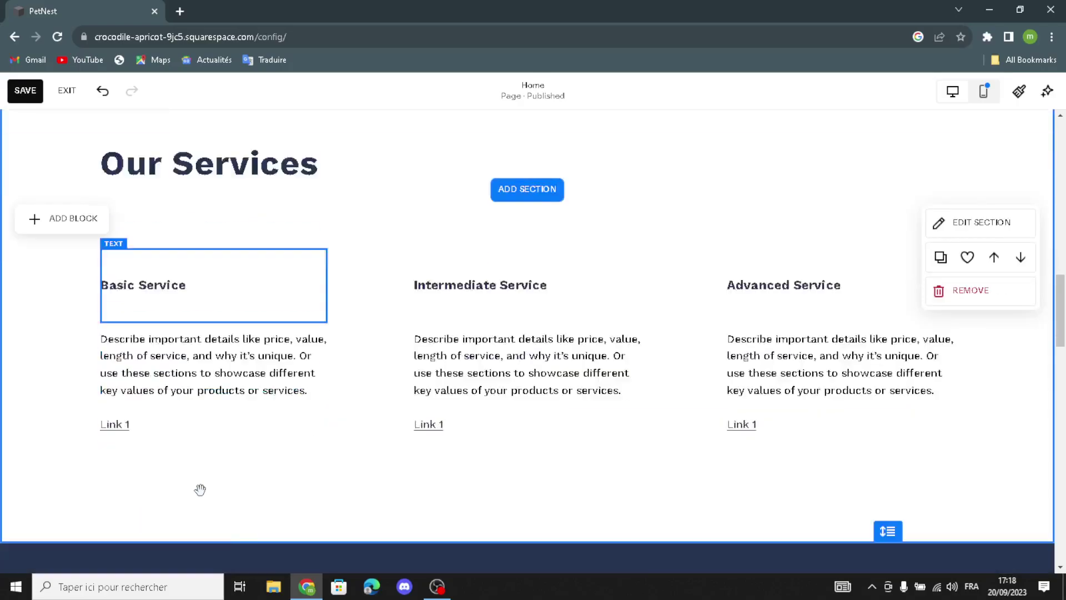
scroll(201, 491, down, 10)
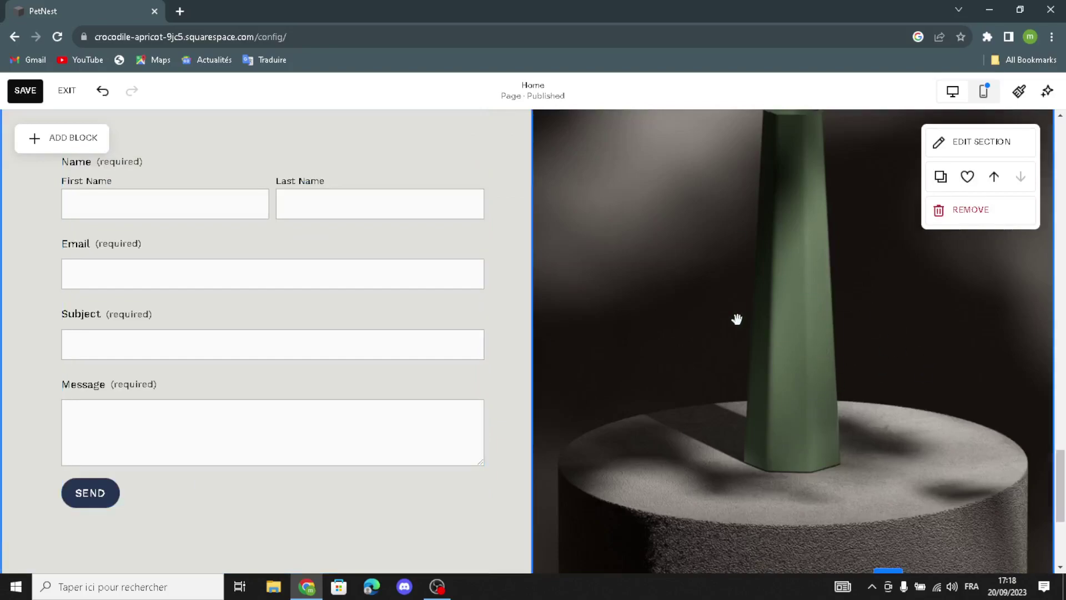
click(764, 307)
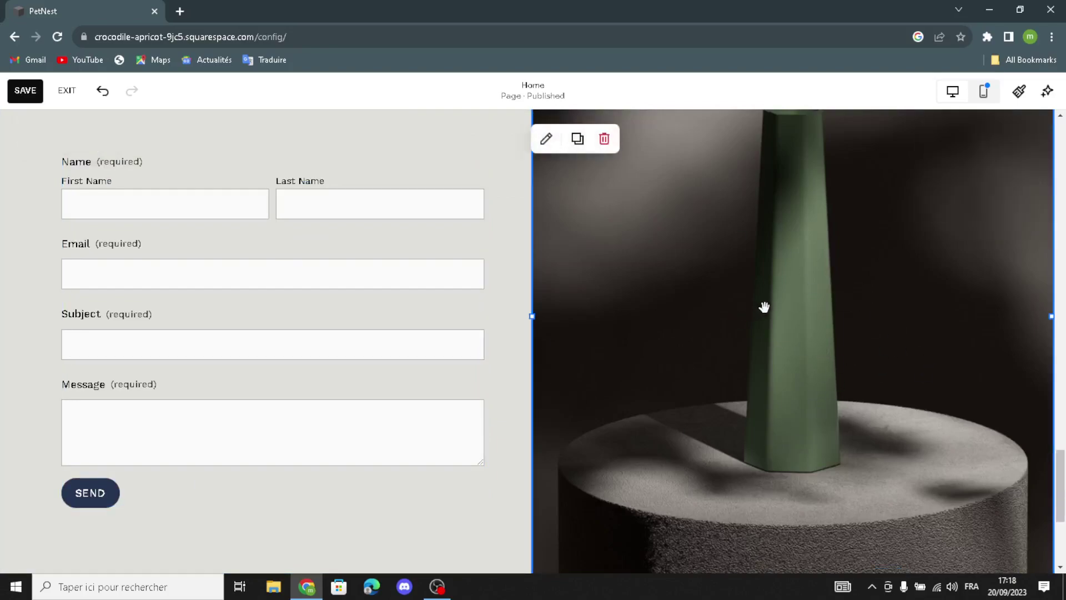
click(604, 139)
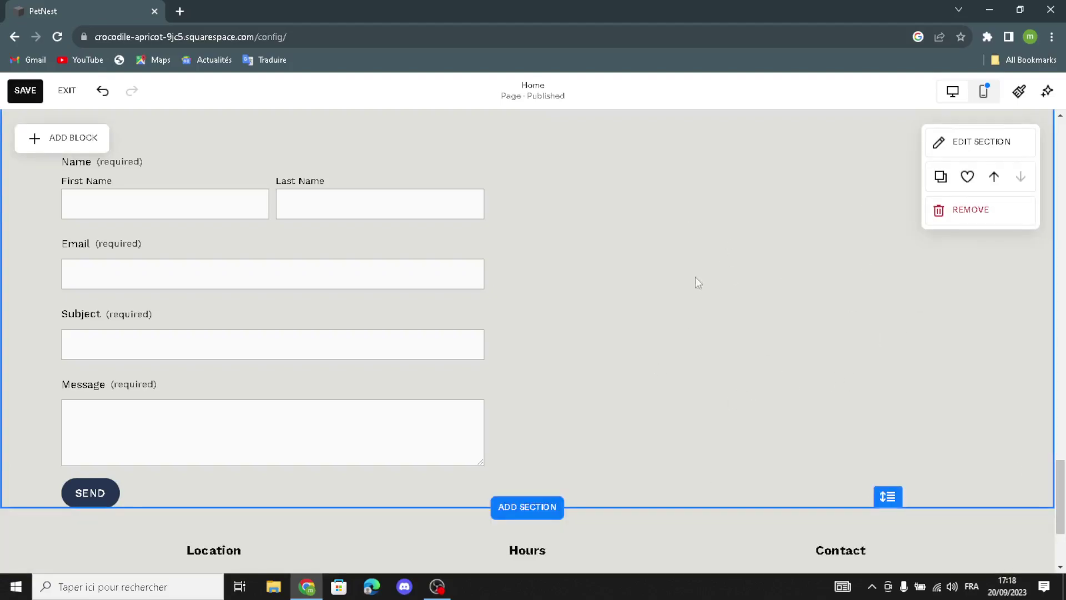
- Look over the footer and the sections above it, and save the home page changes
scroll(715, 321, down, 3)
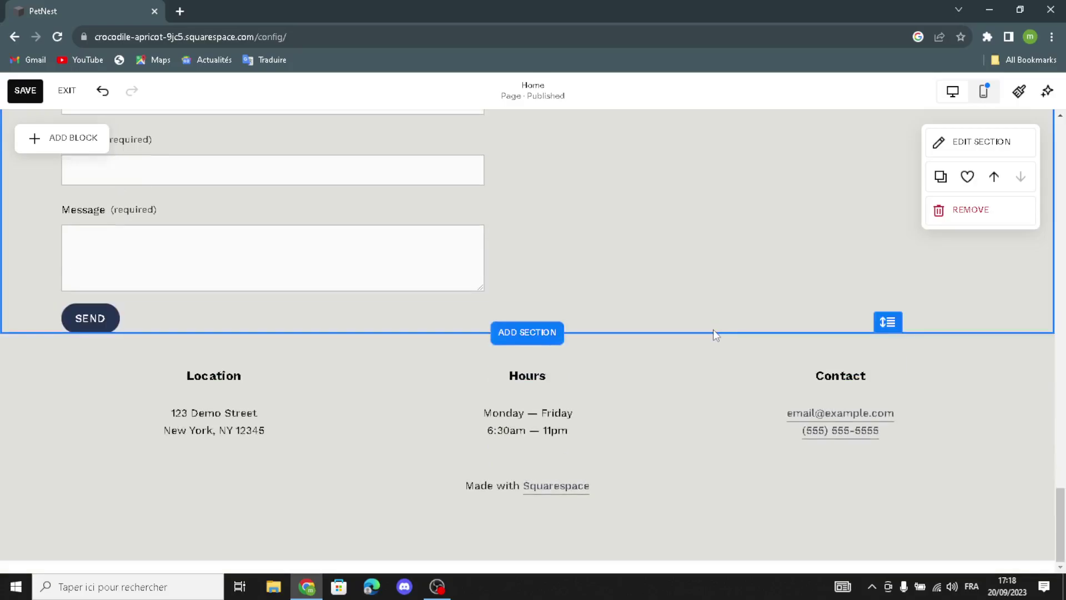
scroll(713, 329, up, 15)
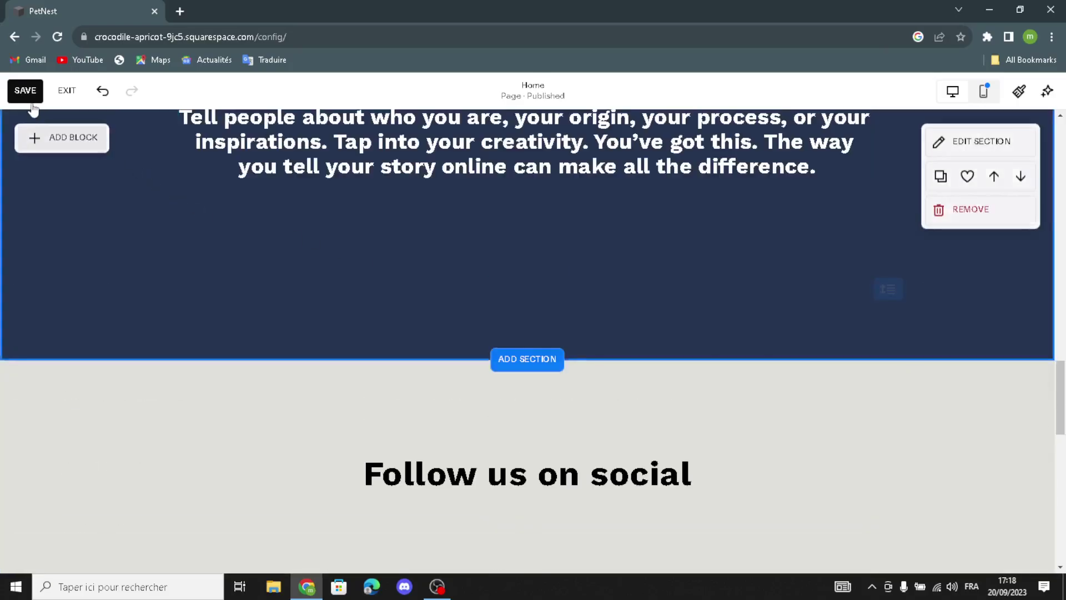
click(27, 92)
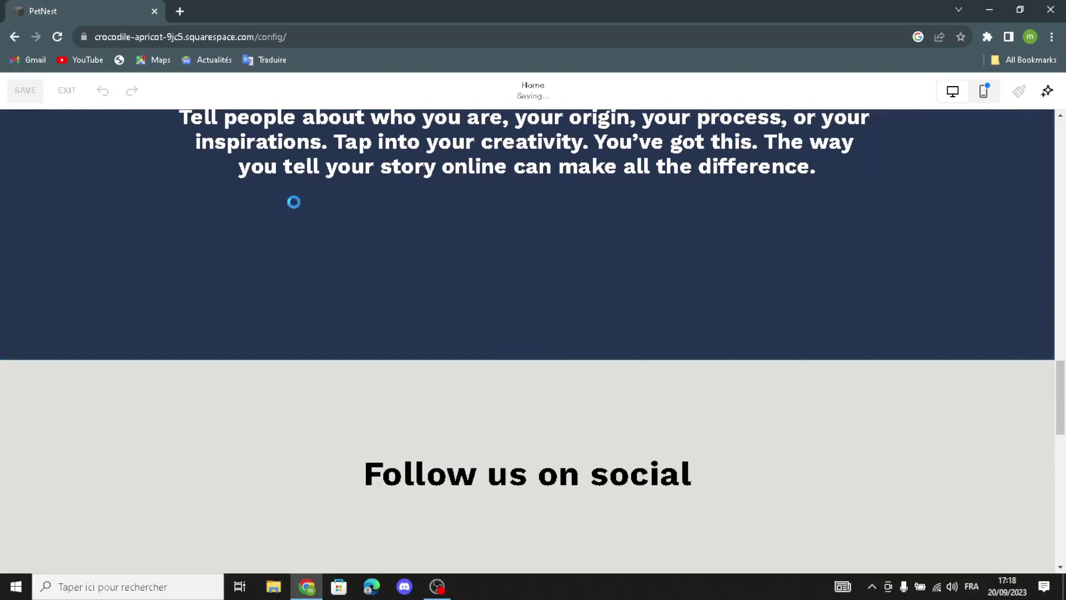